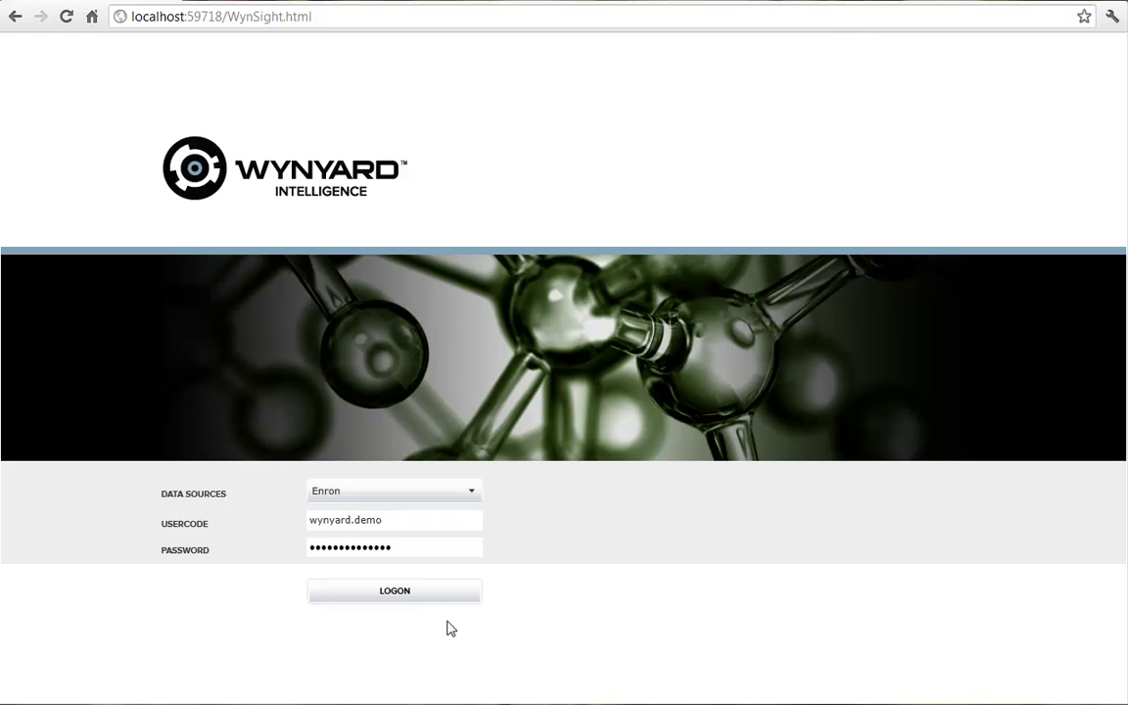
pyautogui.click(409, 596)
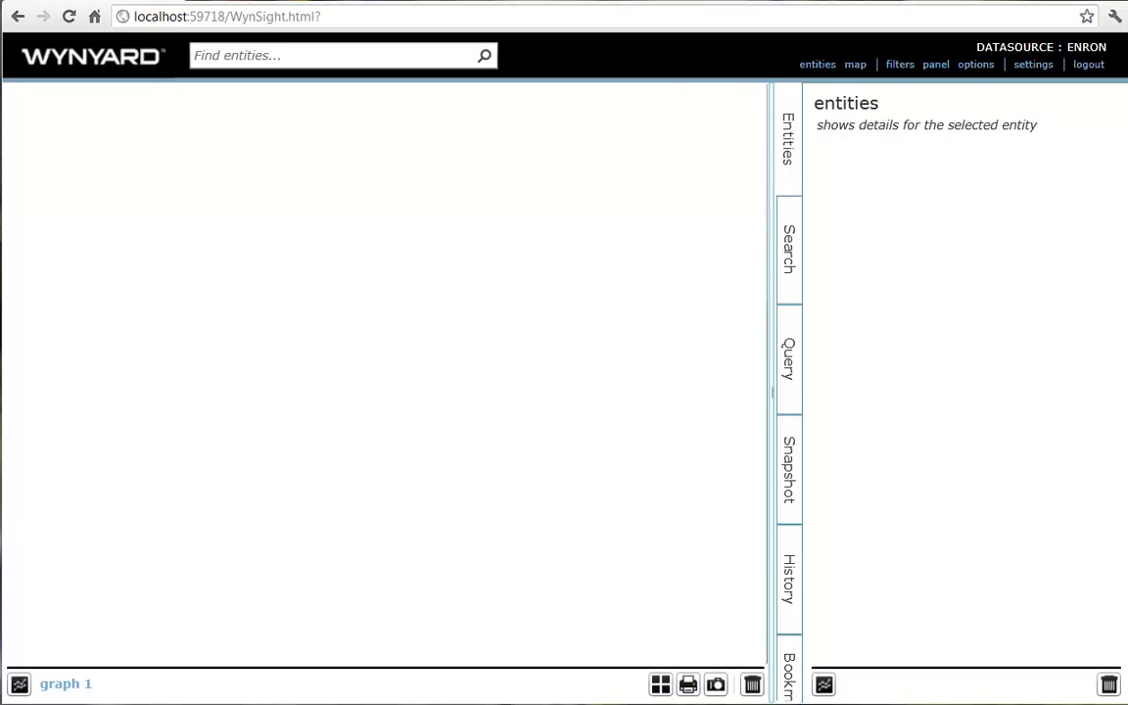
# - Load the 'Network : EmailAddress - EmailAddress' network by searching 'netw' in Find entities
pyautogui.click(442, 52)
pyautogui.write('ne')
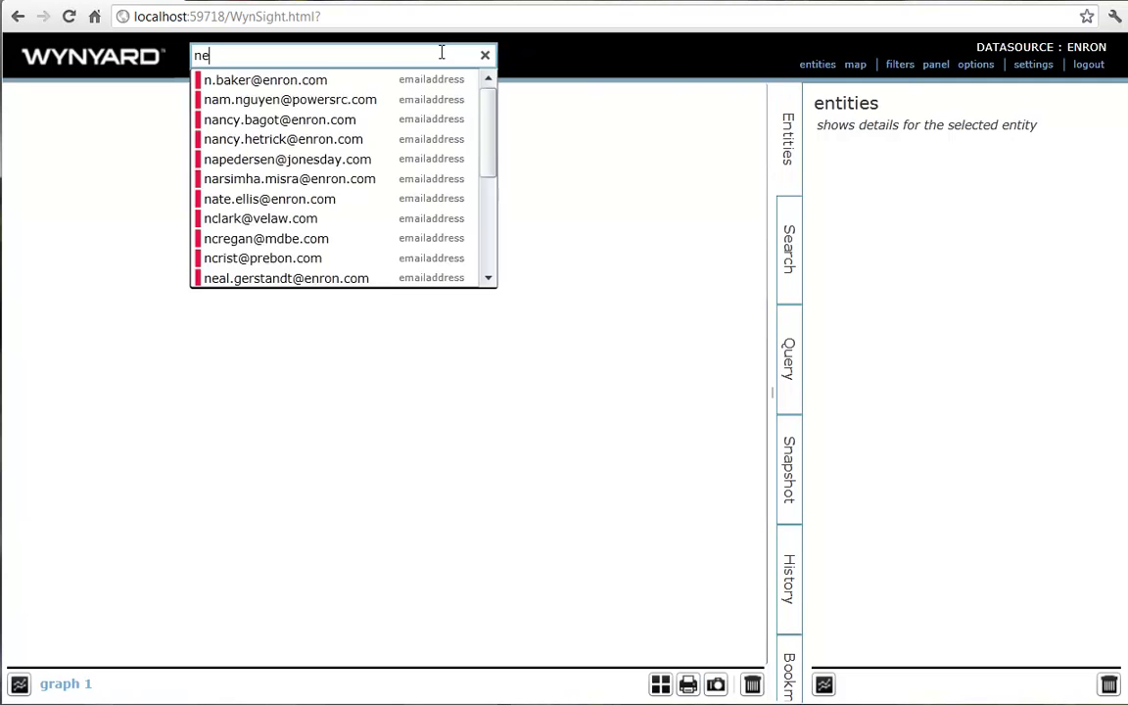
pyautogui.write('tw')
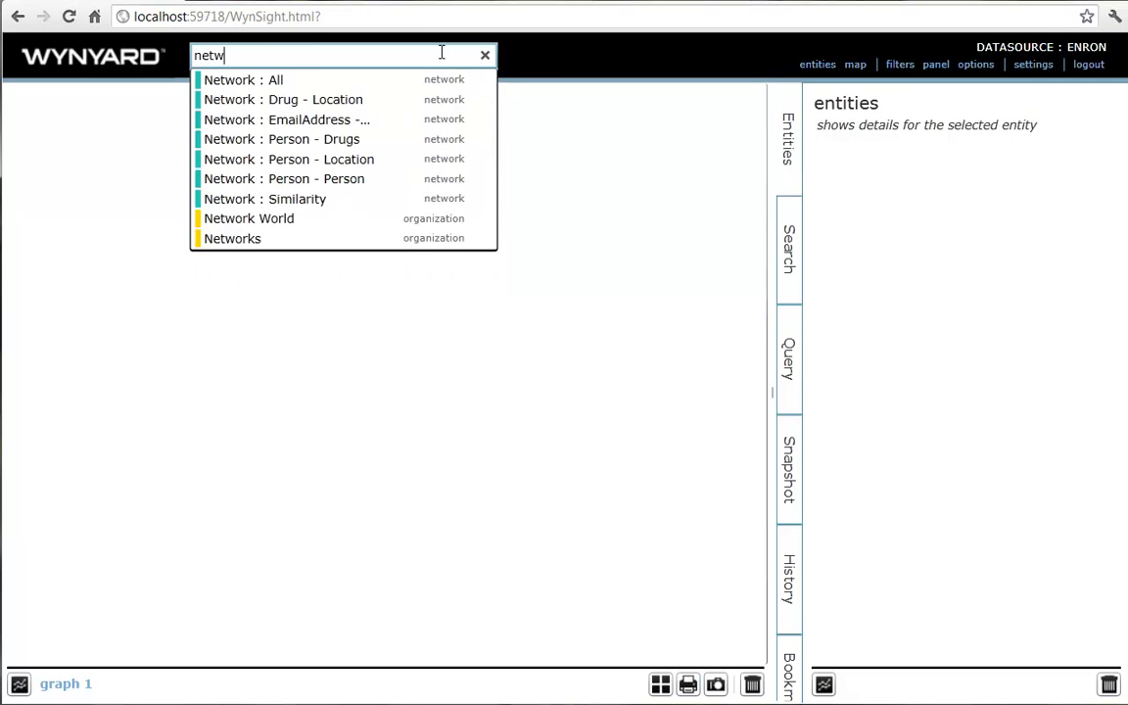
pyautogui.press('Down')
pyautogui.press('Down')
pyautogui.press('Down')
pyautogui.press('Return')
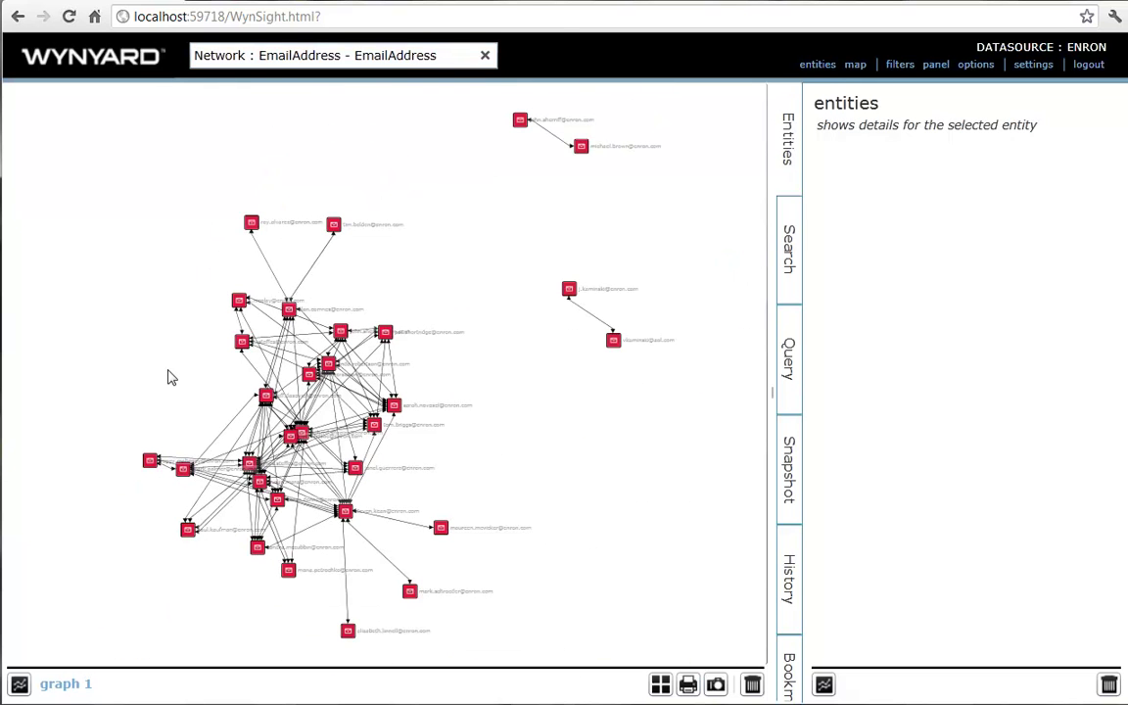
# - Zoom into the dense central cluster, pan across the upper nodes, then scroll back out
pyautogui.moveTo(151, 338); pyautogui.dragTo(497, 578)
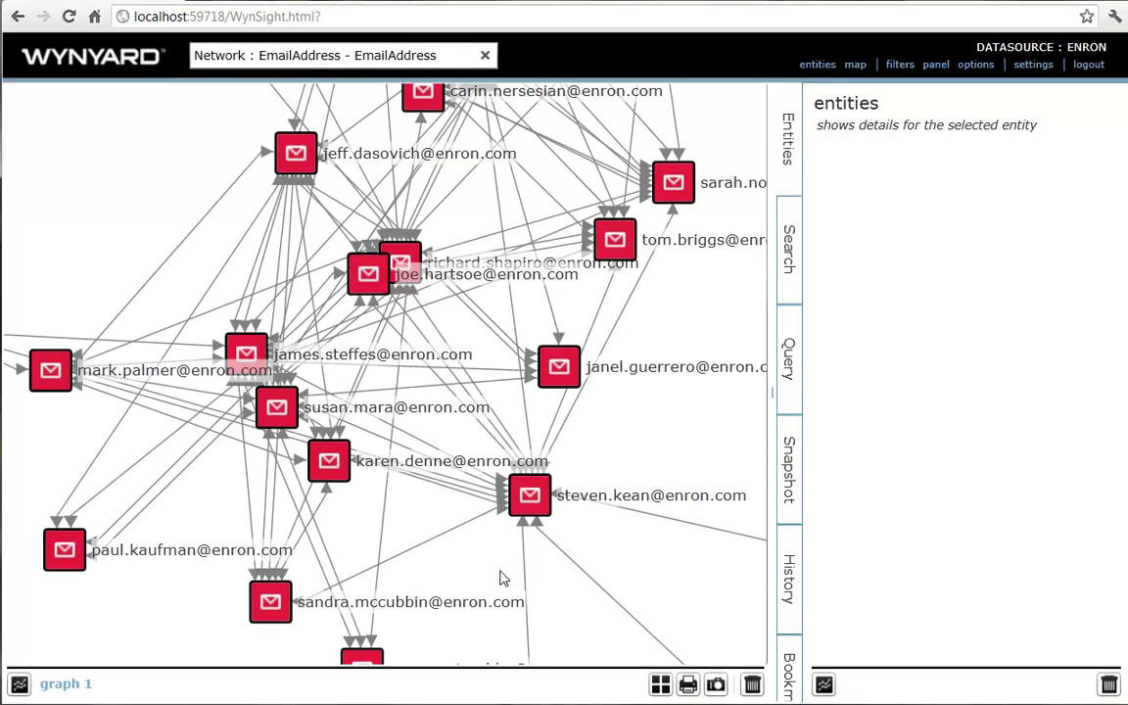
pyautogui.moveTo(650, 556); pyautogui.dragTo(398, 202)
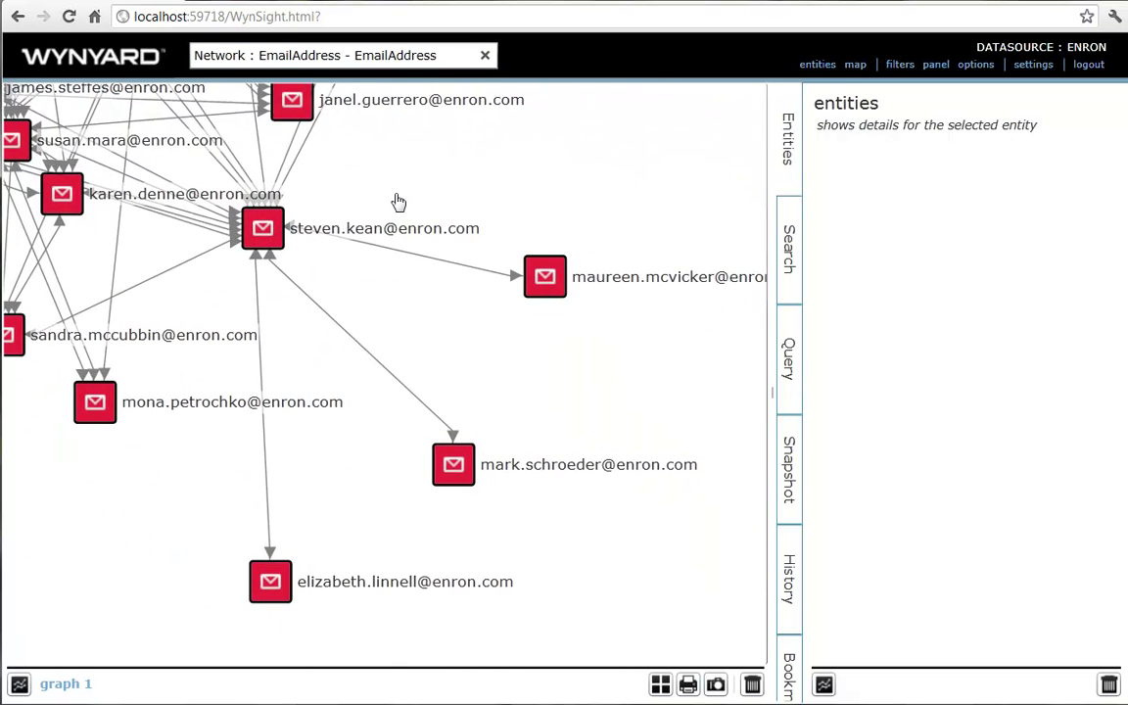
pyautogui.moveTo(418, 339); pyautogui.dragTo(696, 625)
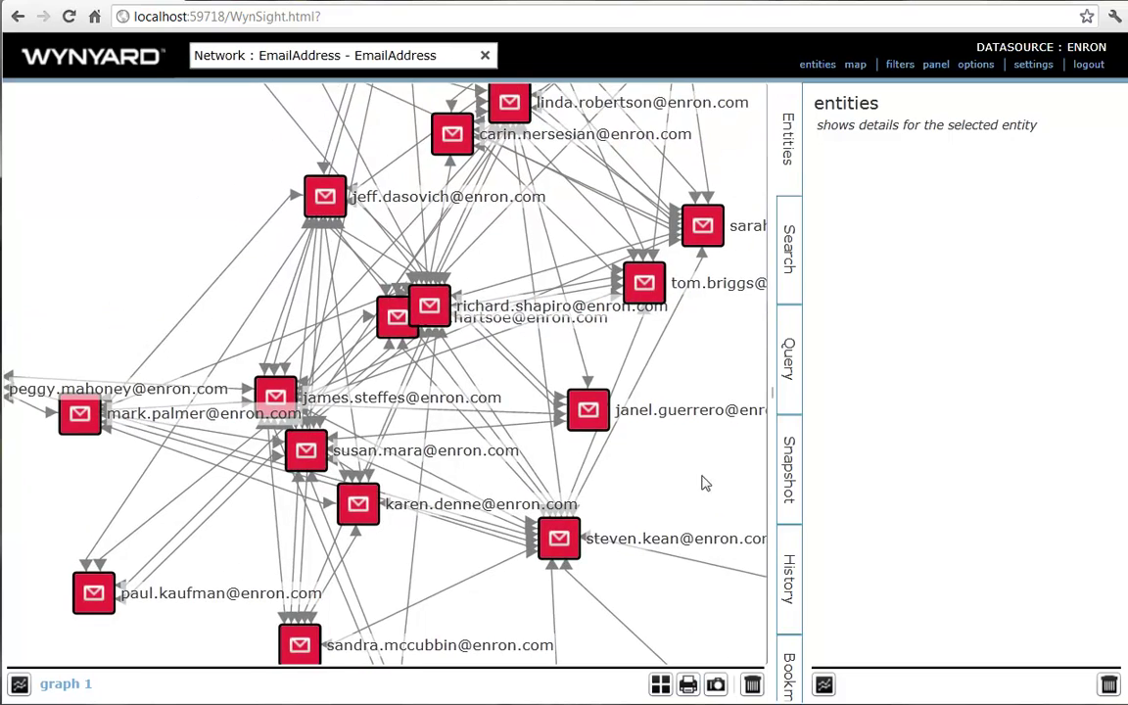
pyautogui.moveTo(696, 496); pyautogui.dragTo(612, 662)
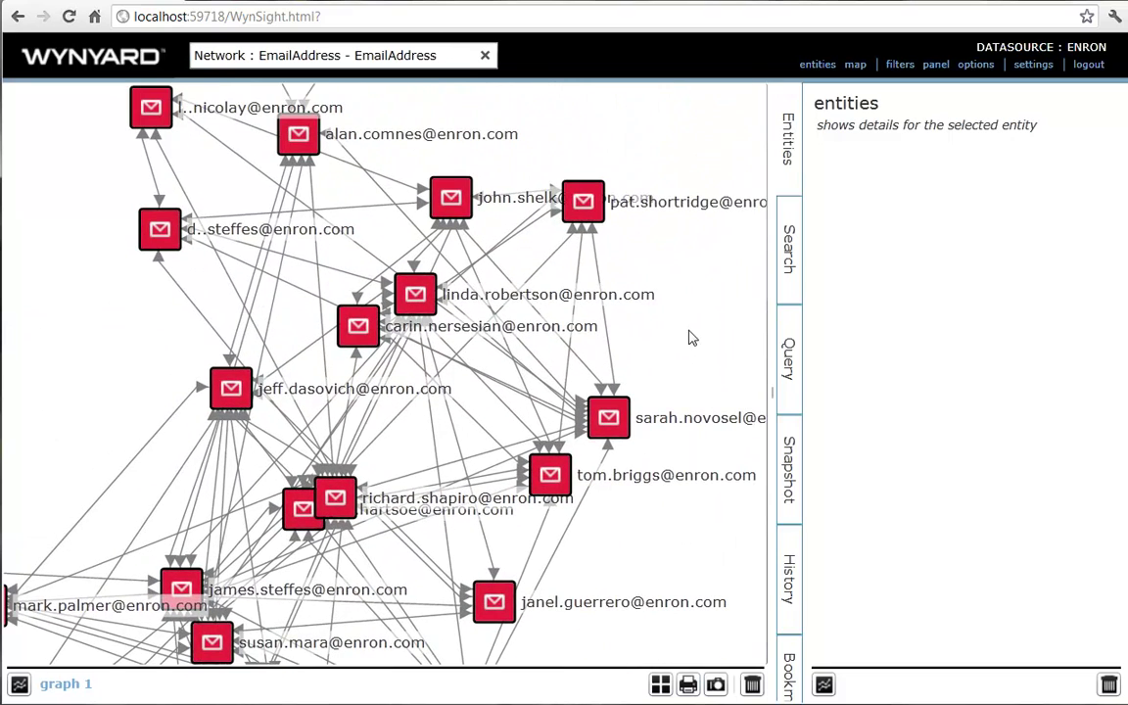
pyautogui.moveTo(689, 335); pyautogui.dragTo(695, 609)
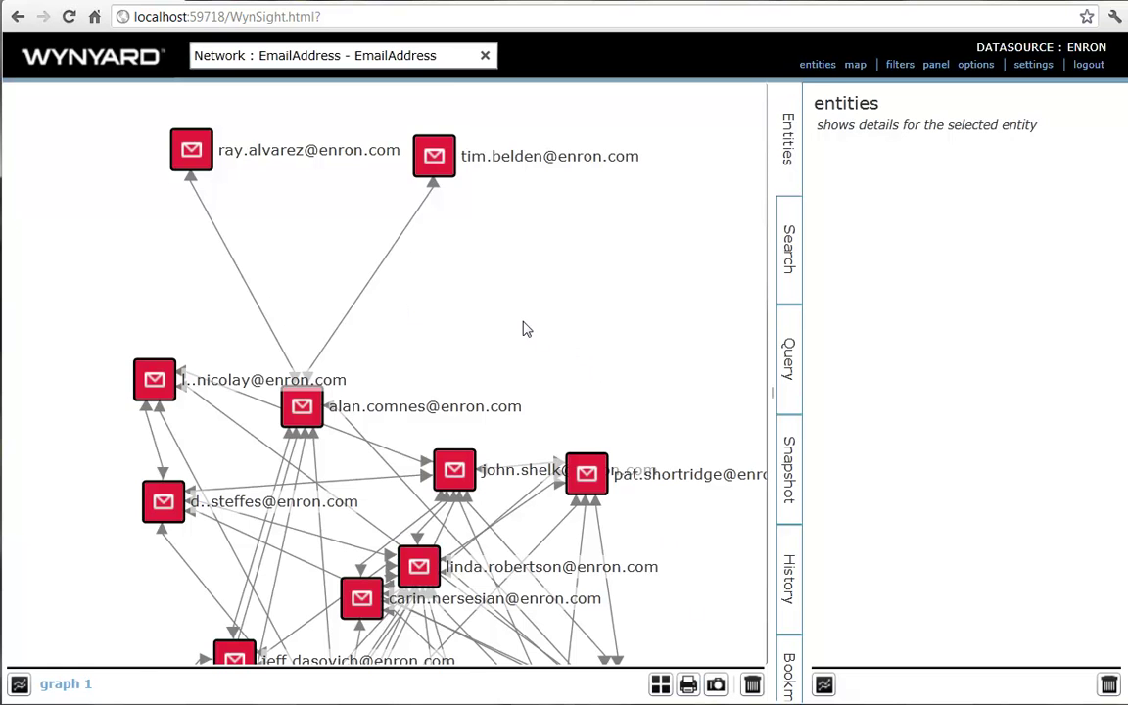
pyautogui.scroll(-5, 524, 329)
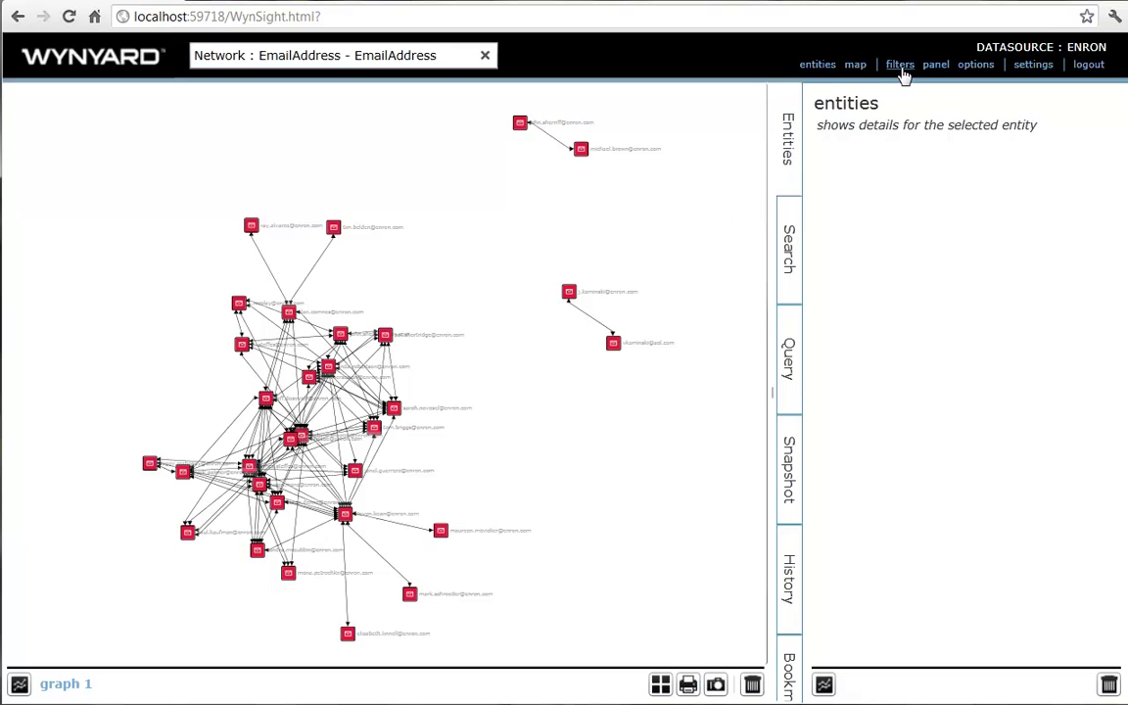
# - Apply a Strength filter to the graph and raise its threshold to fade weak links
pyautogui.click(900, 65)
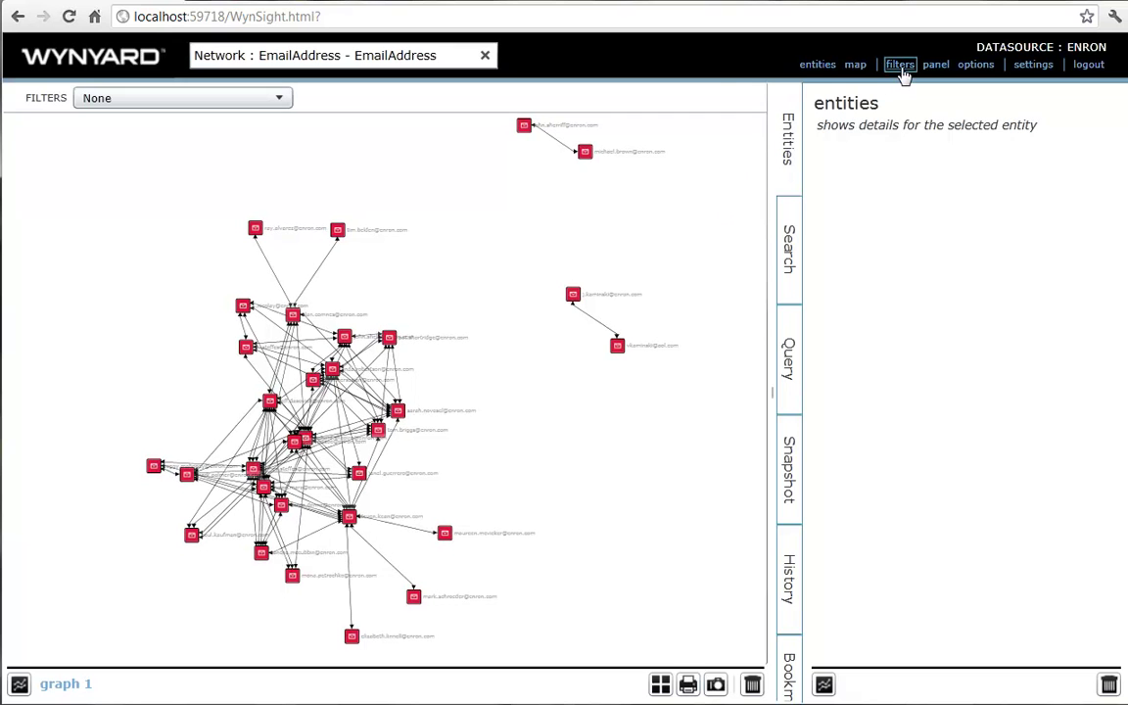
pyautogui.click(264, 98)
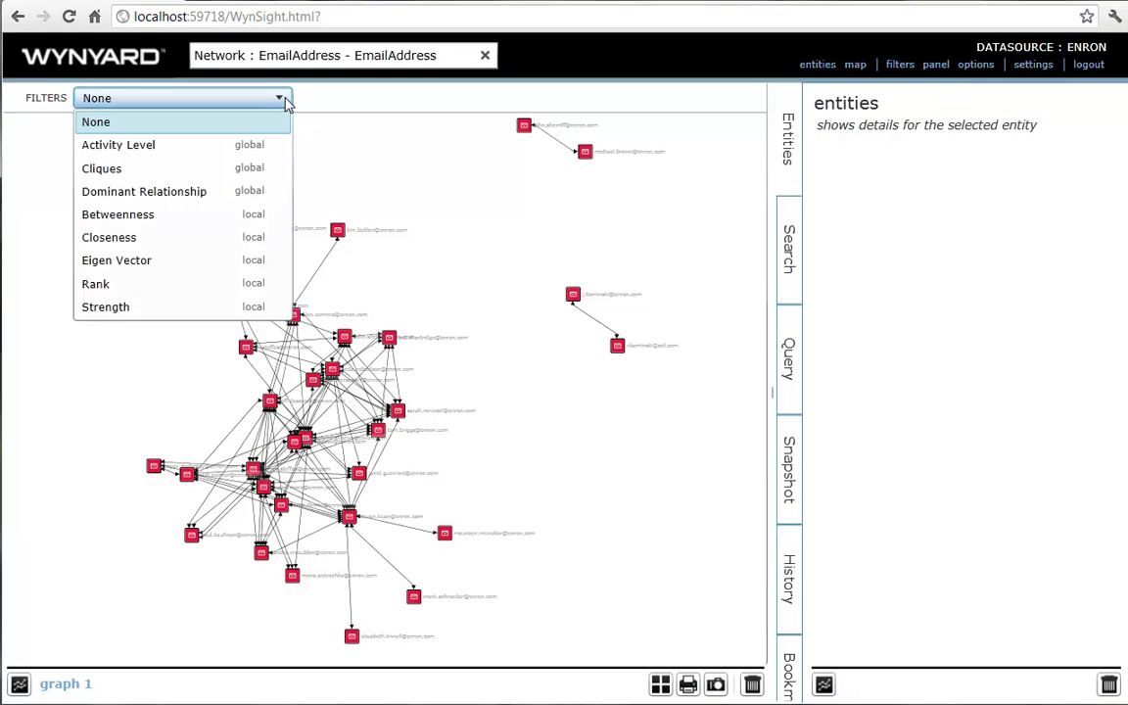
pyautogui.click(155, 309)
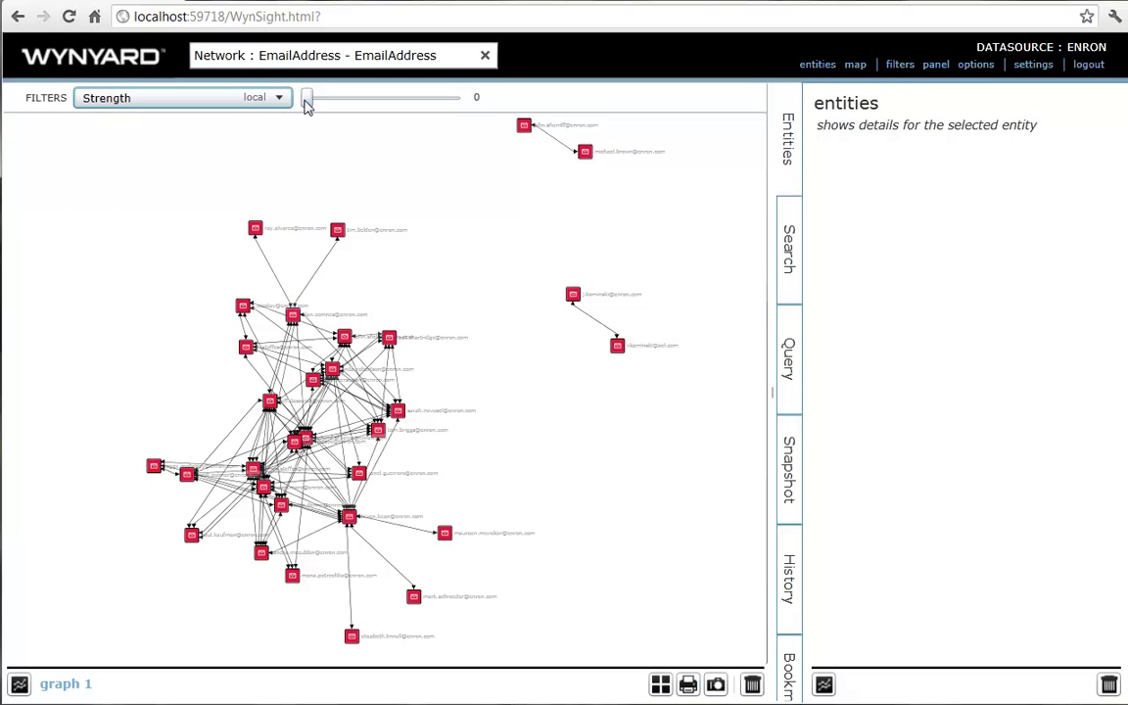
pyautogui.moveTo(307, 106); pyautogui.dragTo(466, 144)
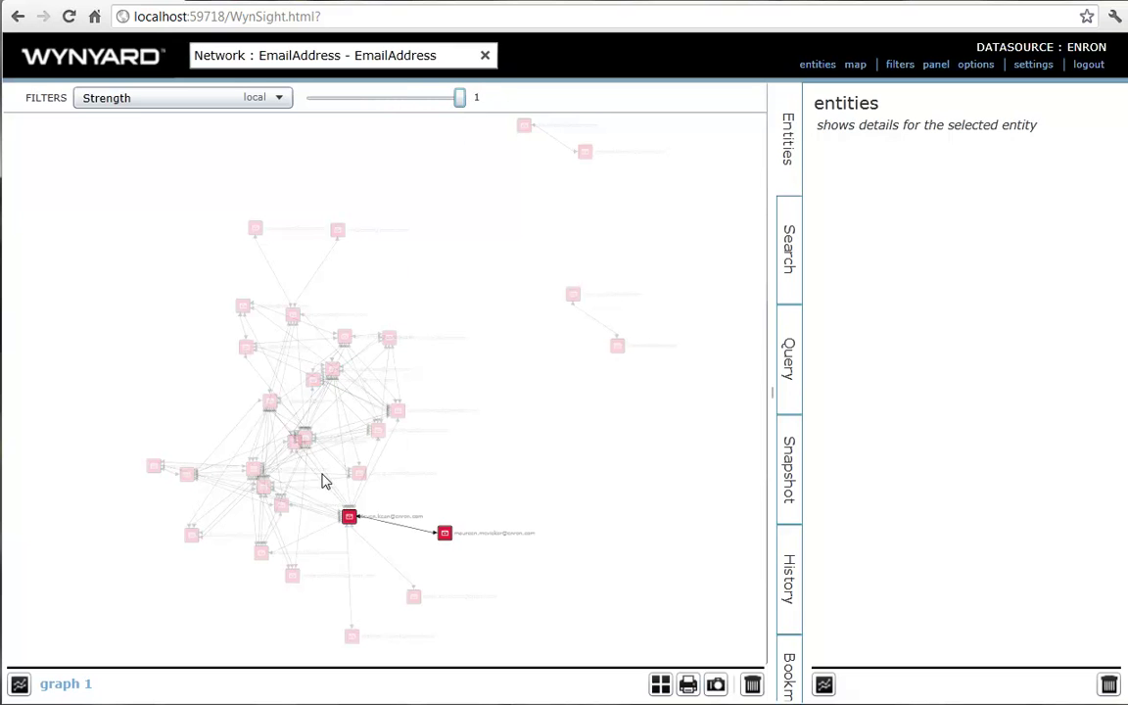
# - Zoom in around the strongest link, lower Strength to about 0.326, then reset it to 0
pyautogui.moveTo(322, 496); pyautogui.dragTo(713, 683)
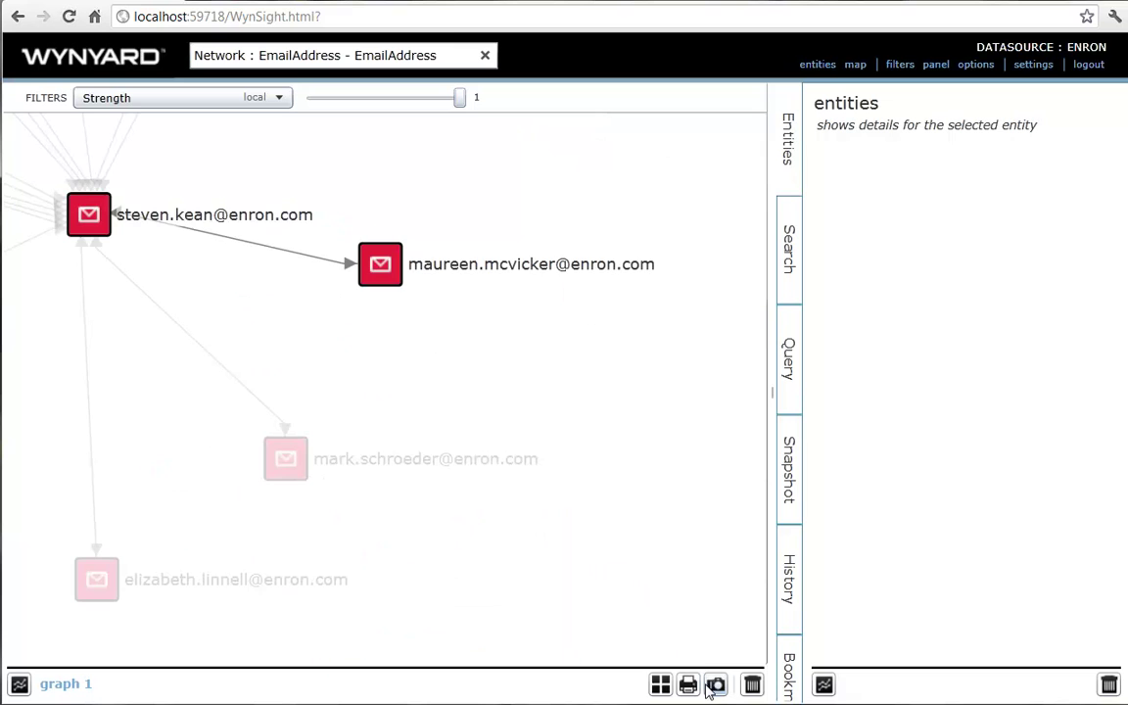
pyautogui.moveTo(419, 332); pyautogui.dragTo(595, 458)
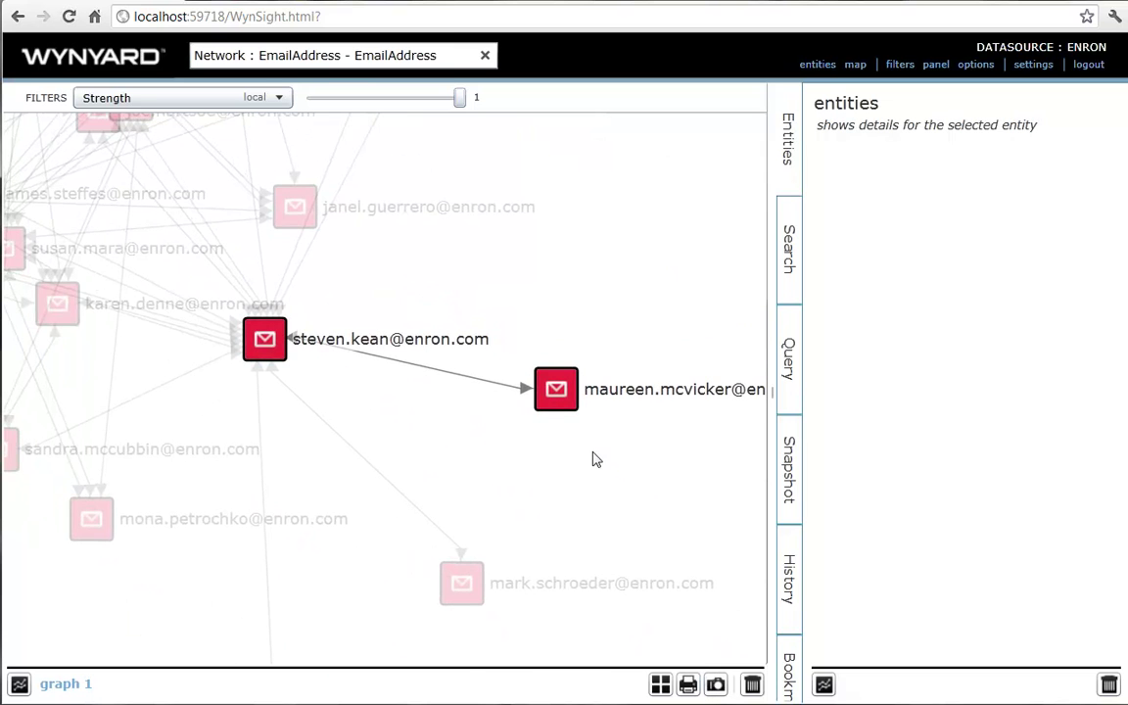
pyautogui.moveTo(491, 468); pyautogui.dragTo(568, 543)
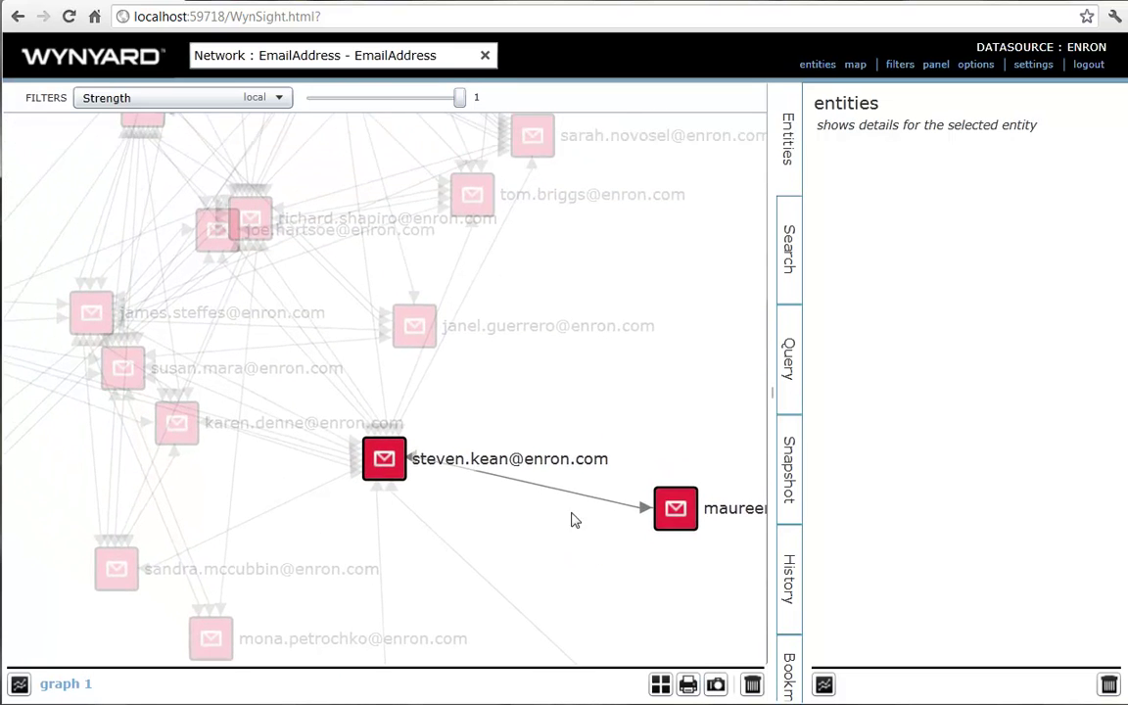
pyautogui.moveTo(463, 106); pyautogui.dragTo(360, 114)
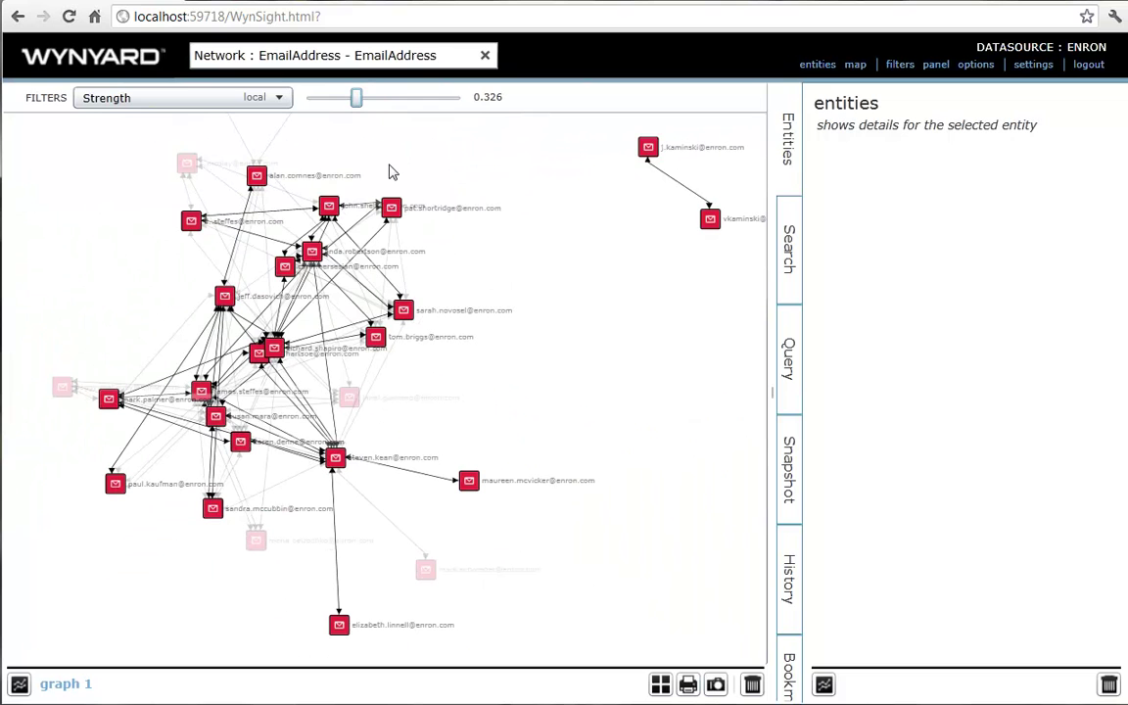
pyautogui.moveTo(358, 102)
pyautogui.mouseDown()
pyautogui.moveTo(380, 107)
pyautogui.moveTo(357, 108)
pyautogui.mouseUp()
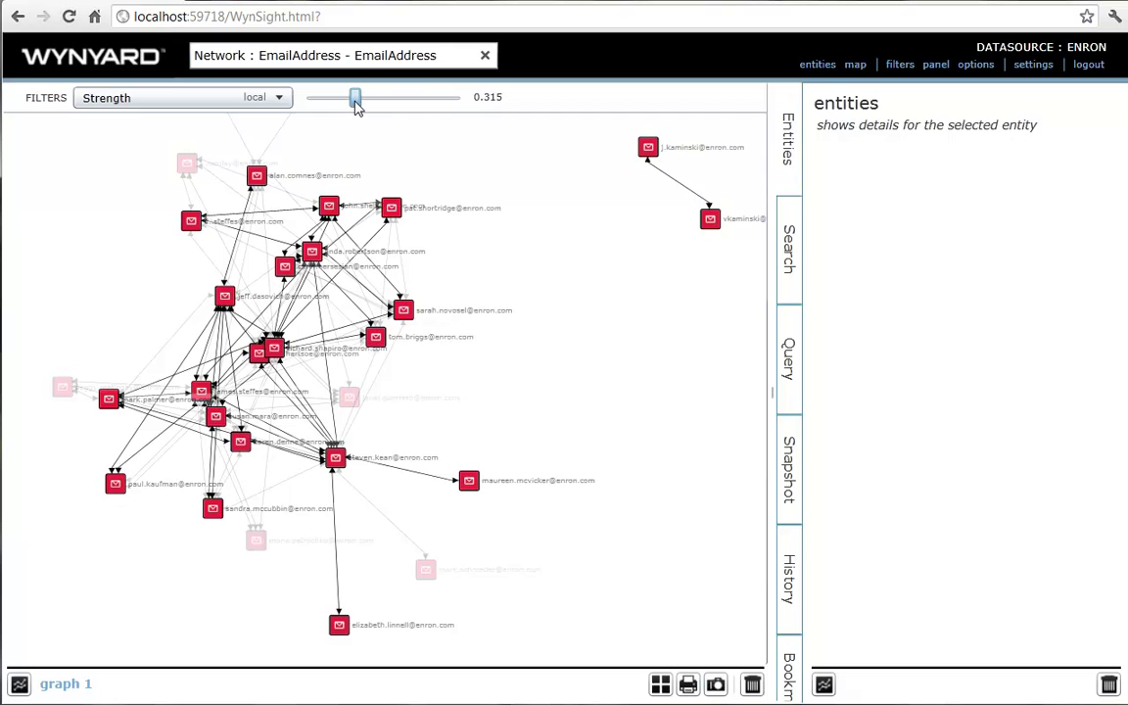
pyautogui.moveTo(358, 106); pyautogui.dragTo(305, 105)
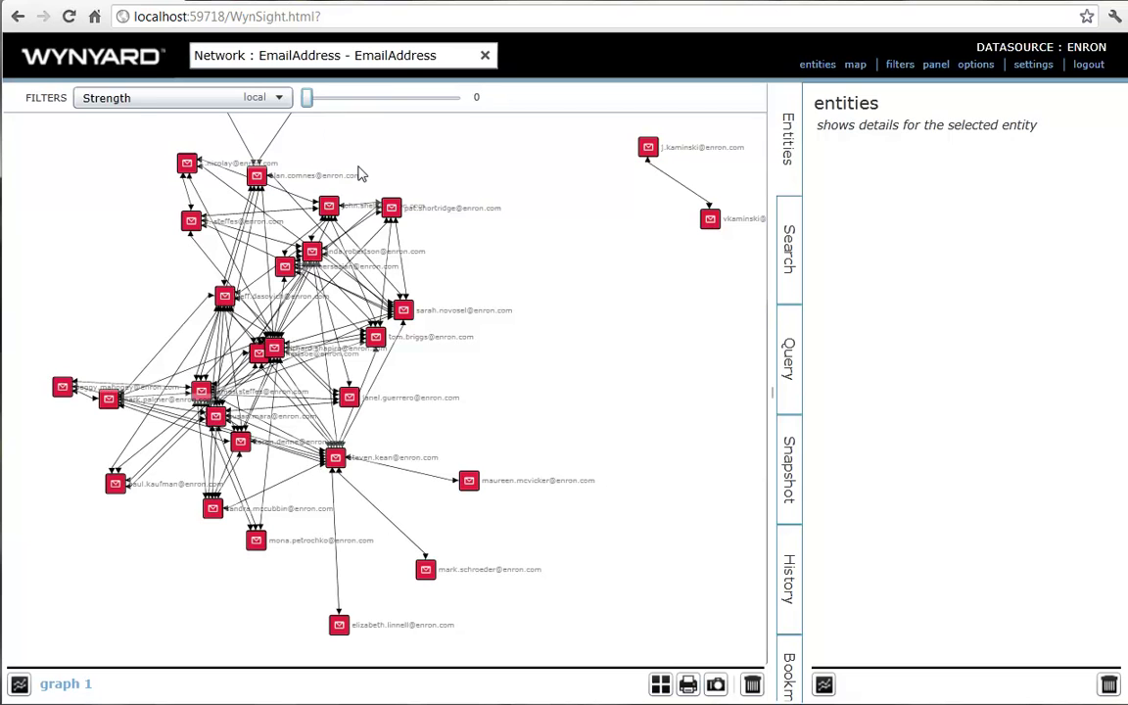
# - Switch the graph filter to Cliques and raise its threshold to fade outlying nodes
pyautogui.click(255, 102)
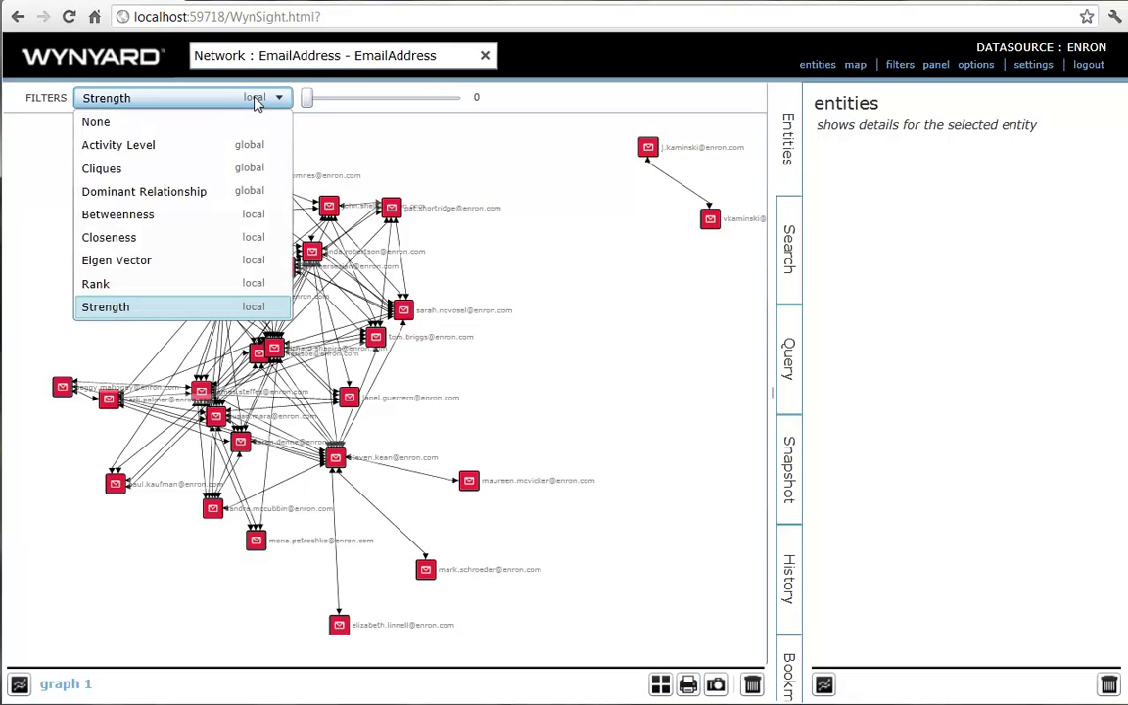
pyautogui.click(169, 173)
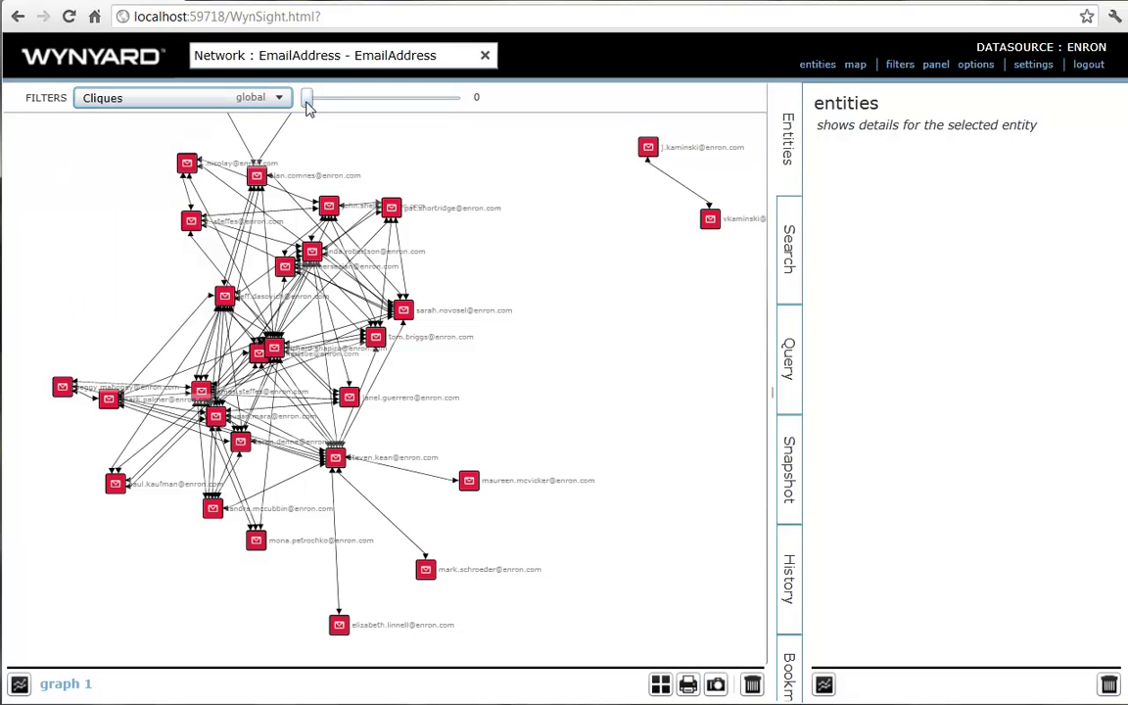
pyautogui.moveTo(307, 99)
pyautogui.mouseDown()
pyautogui.moveTo(441, 119)
pyautogui.moveTo(314, 114)
pyautogui.mouseUp()
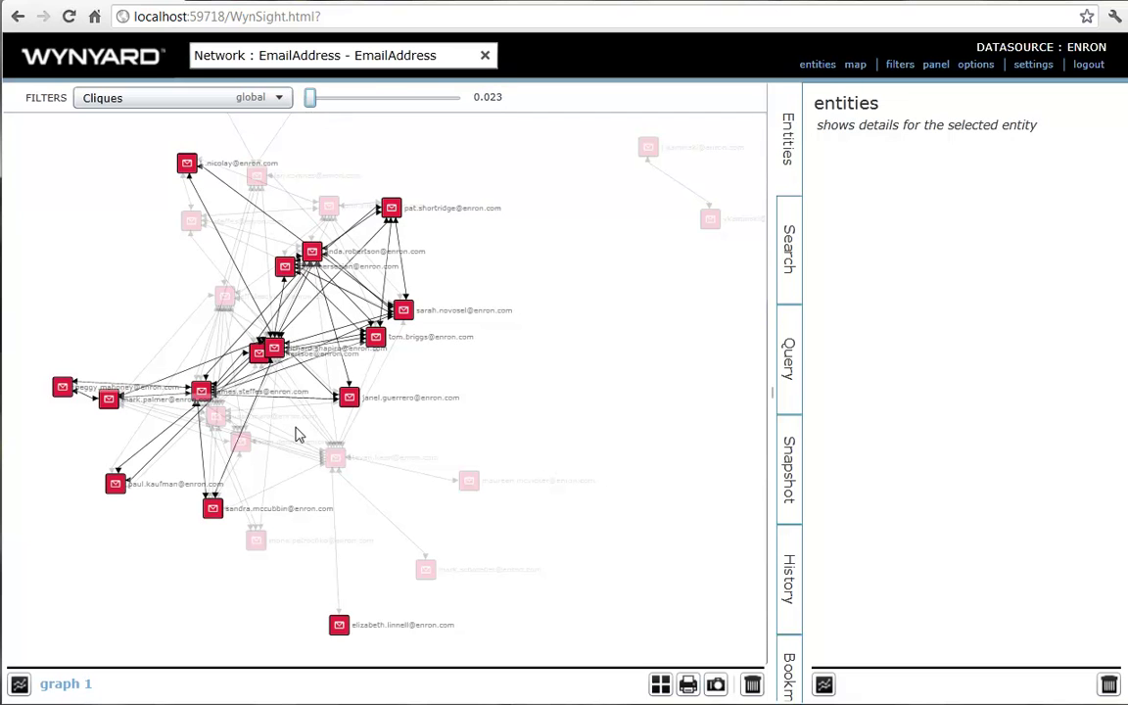
pyautogui.moveTo(295, 427); pyautogui.dragTo(665, 642)
pyautogui.moveTo(335, 283); pyautogui.dragTo(632, 569)
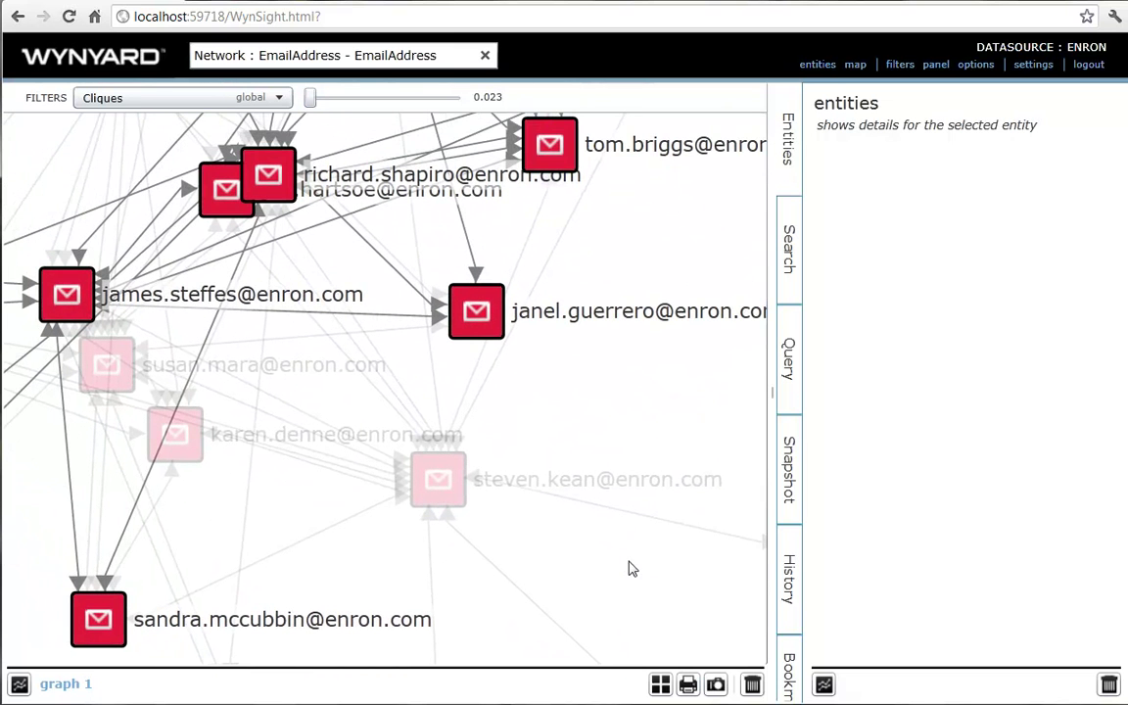
pyautogui.moveTo(539, 559); pyautogui.dragTo(608, 584)
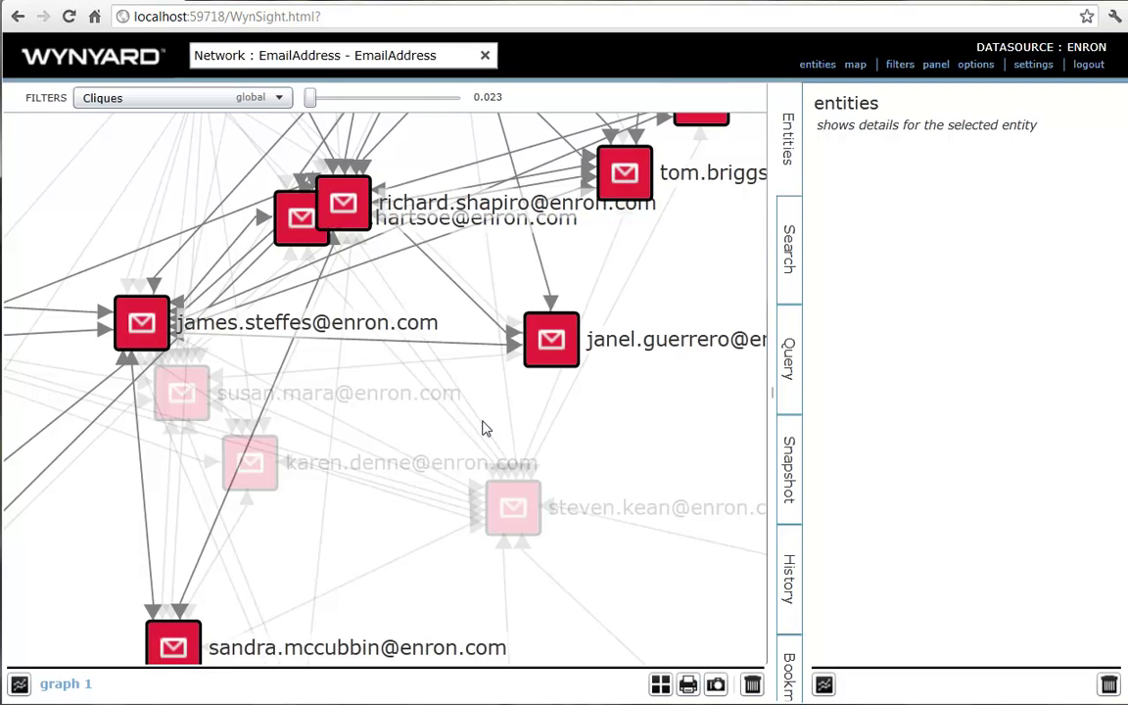
pyautogui.scroll(-5, 488, 421)
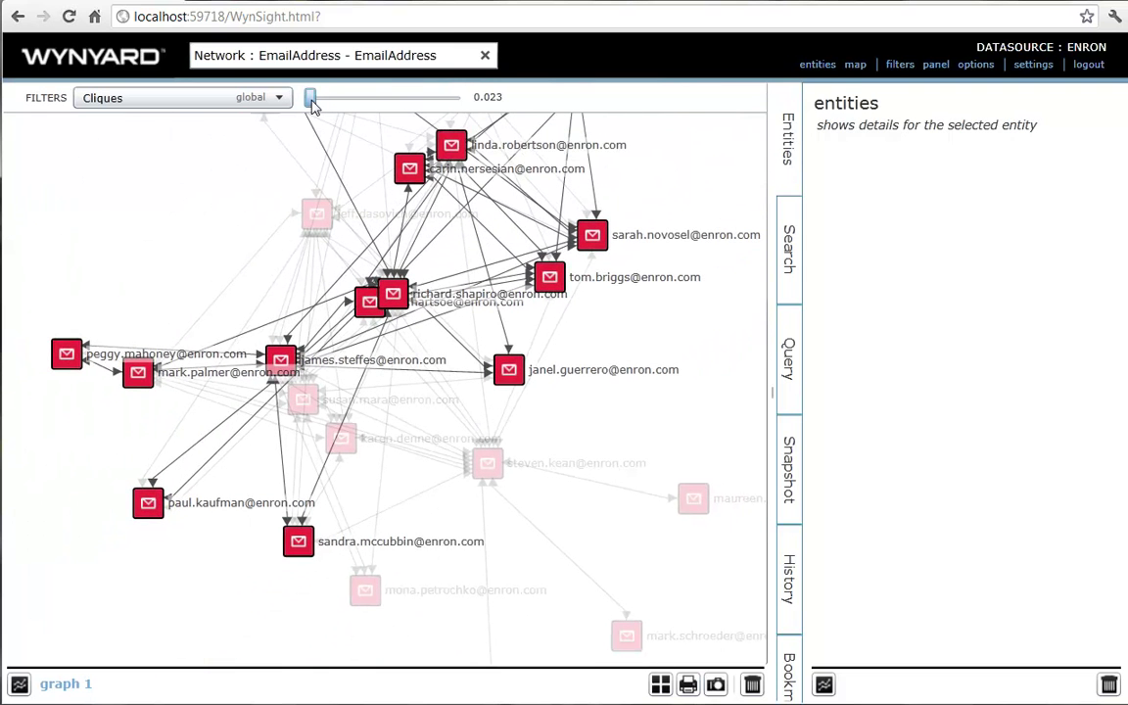
# - Raise the Cliques threshold to 1 and send the one remaining node to a new graph
pyautogui.moveTo(312, 106); pyautogui.dragTo(474, 115)
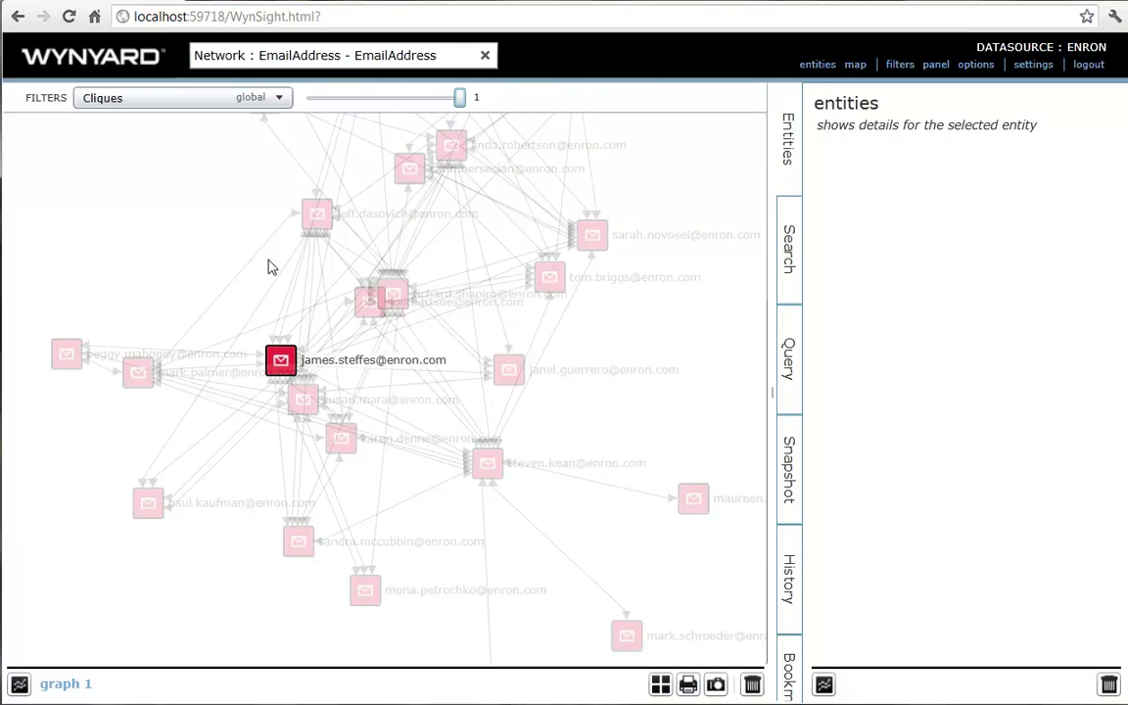
pyautogui.scroll(3, 242, 320)
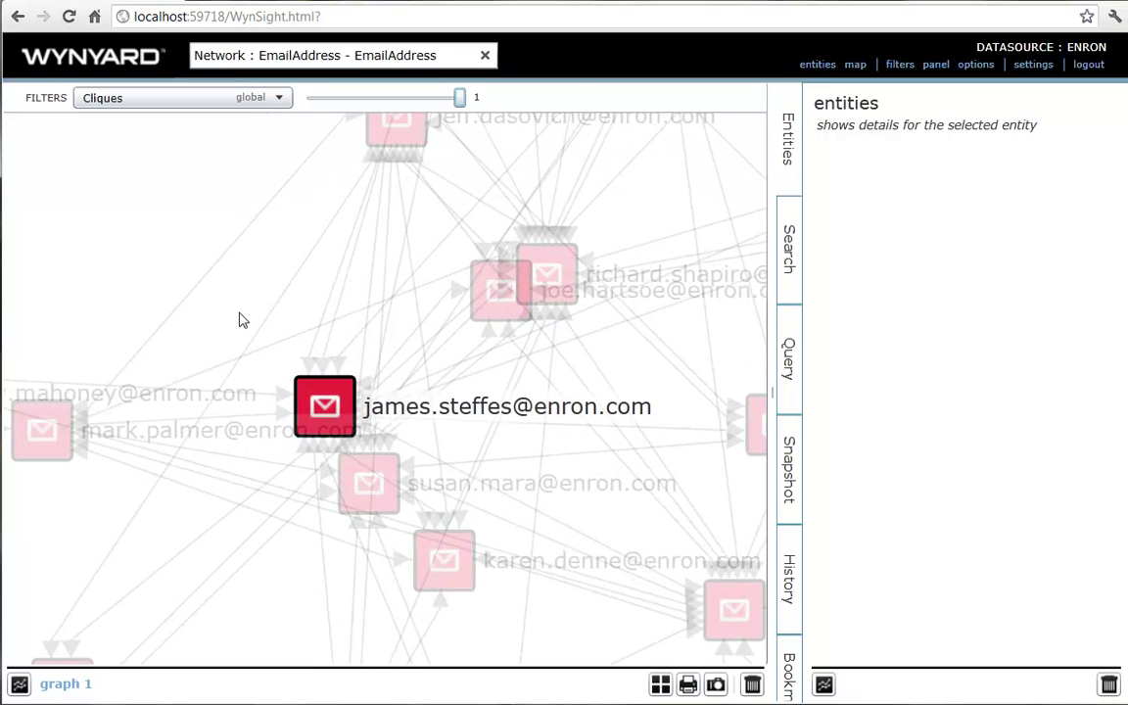
pyautogui.click(320, 397)
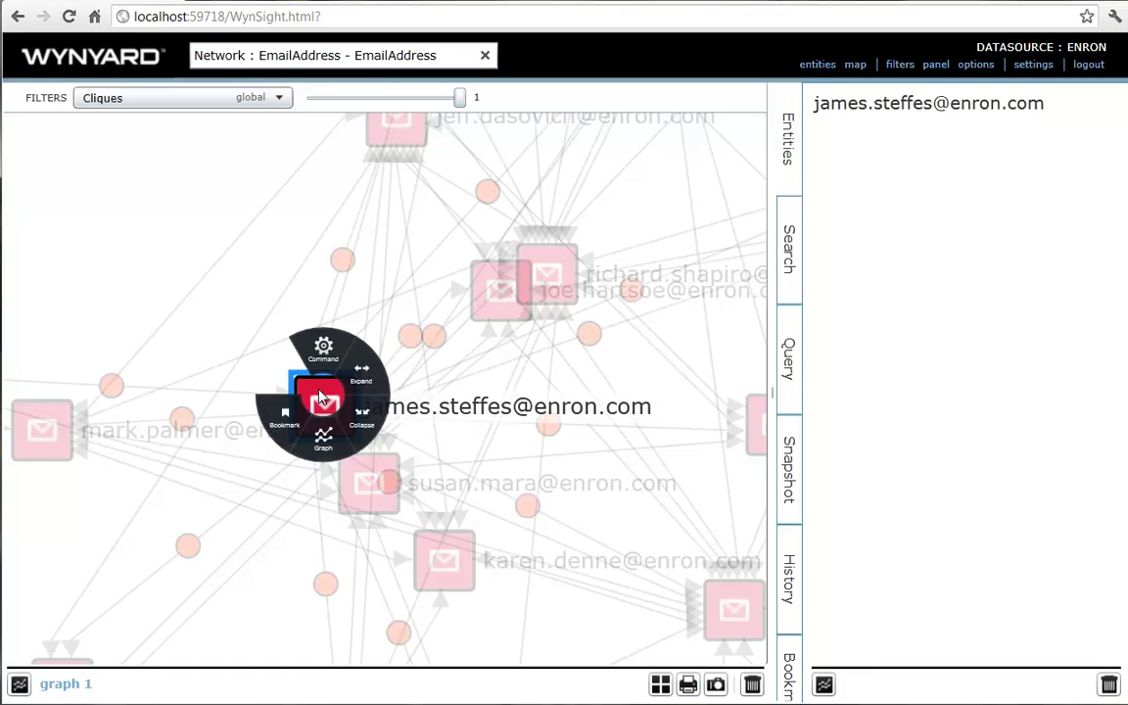
pyautogui.click(331, 464)
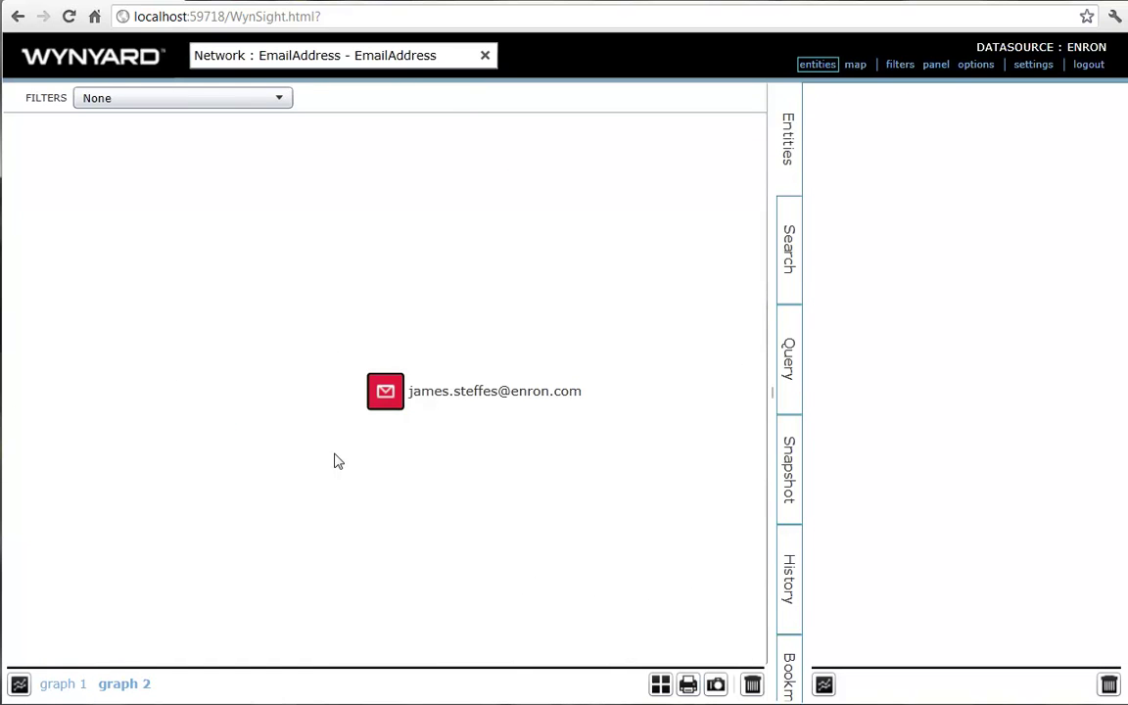
# - List the central address's sent emails, collaborators and related entities, and scroll through them
pyautogui.click(384, 405)
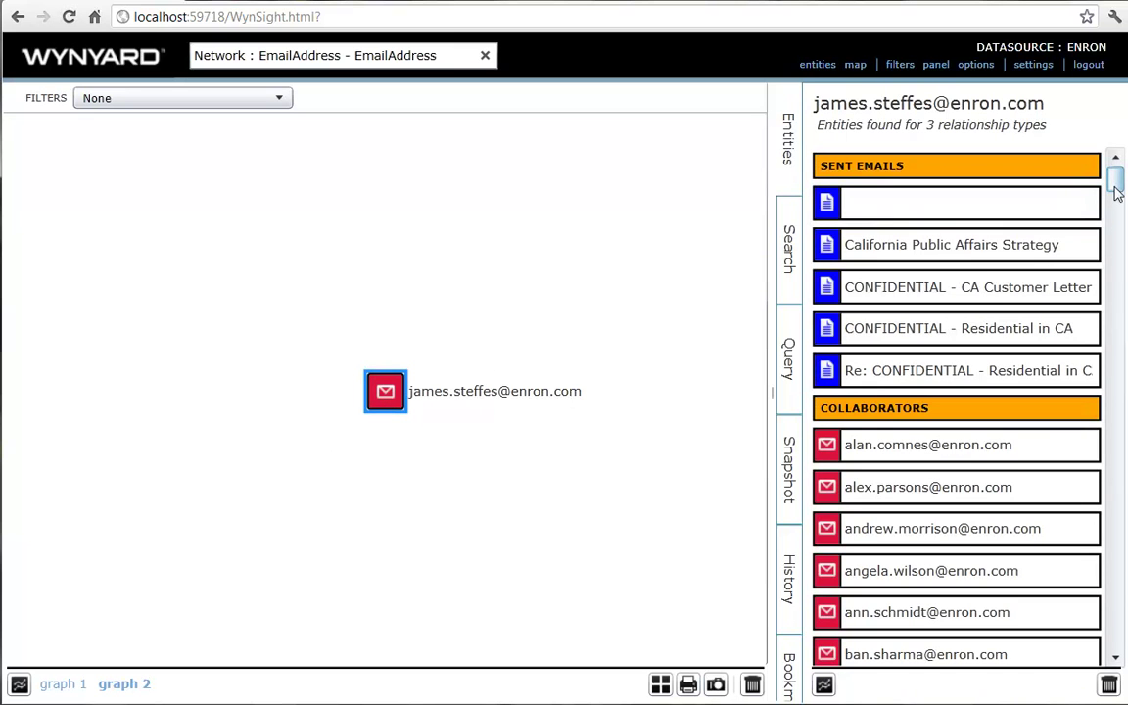
pyautogui.moveTo(1117, 193); pyautogui.dragTo(1118, 635)
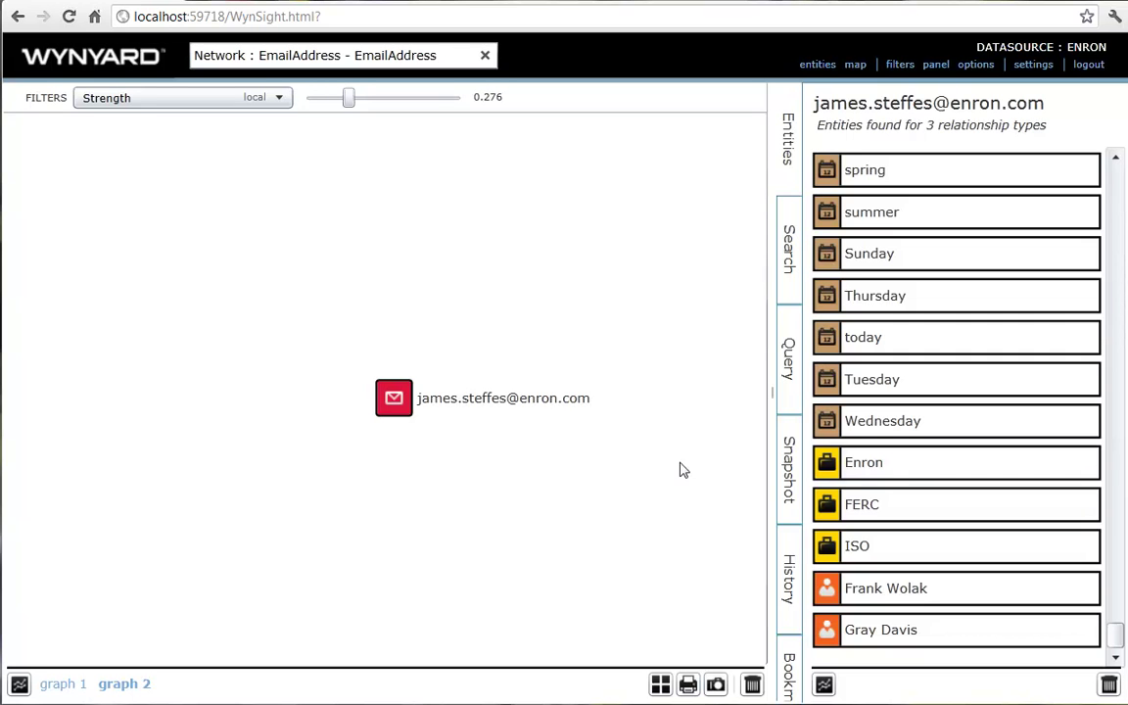
# - Expand the address with its collaborators and raise Strength to 0.294 to keep only the strongest links
pyautogui.click(395, 414)
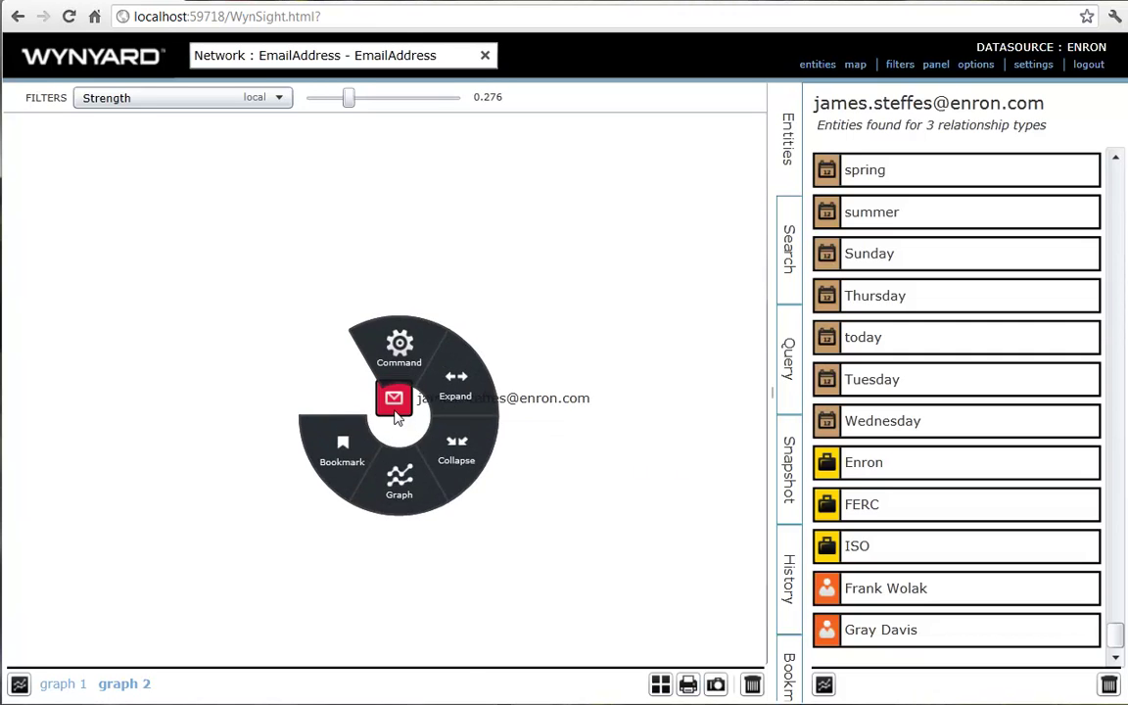
pyautogui.moveTo(460, 392)
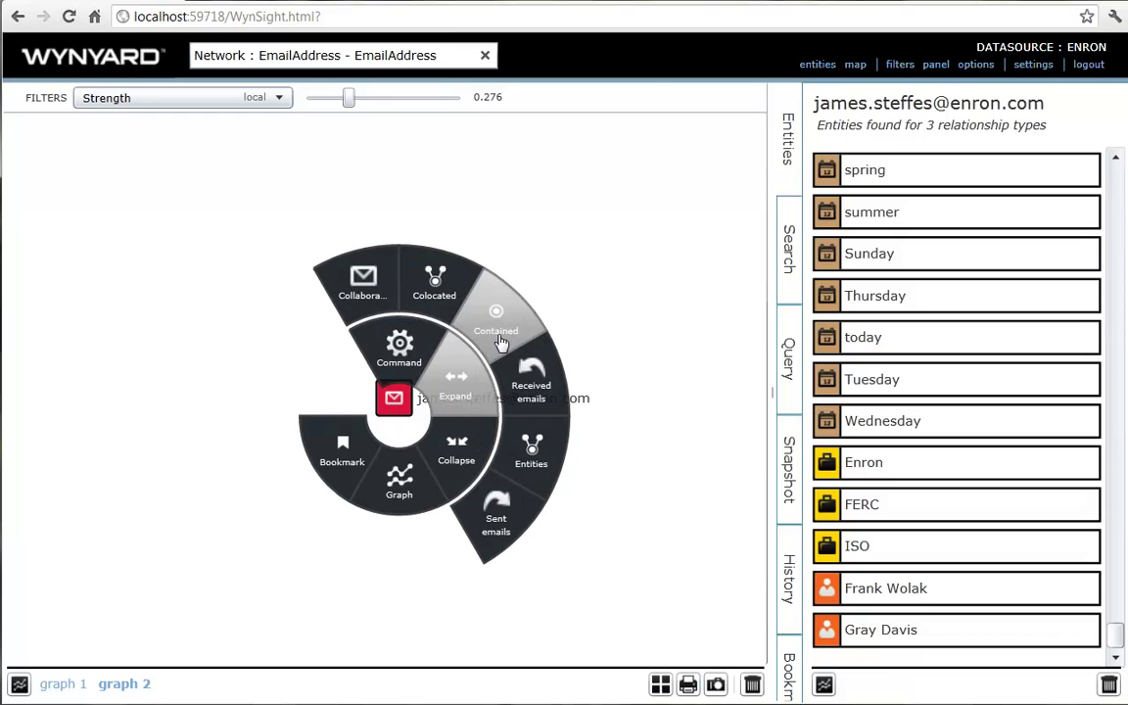
pyautogui.click(380, 300)
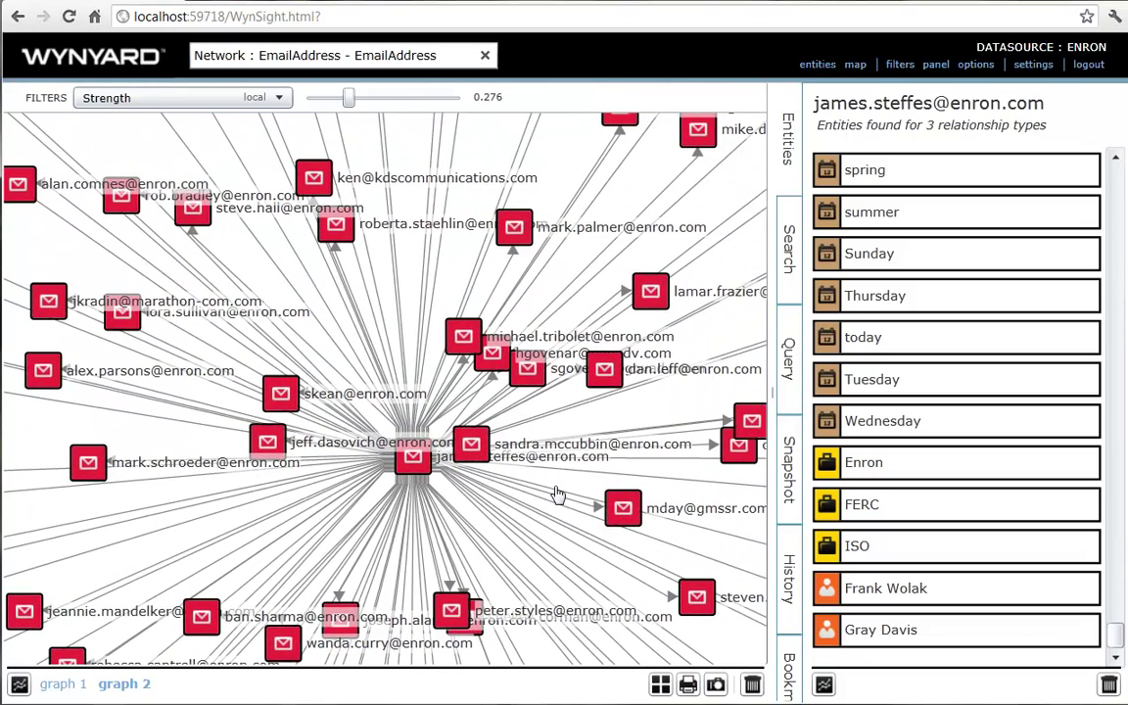
pyautogui.moveTo(349, 99); pyautogui.dragTo(353, 108)
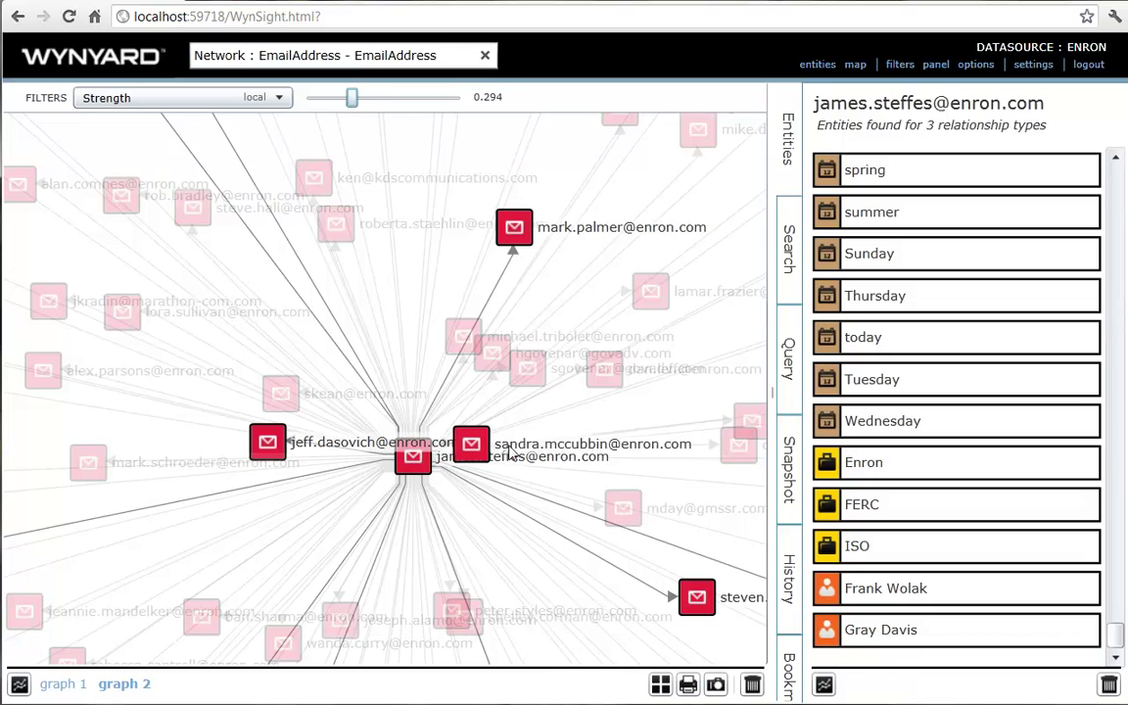
pyautogui.moveTo(641, 555); pyautogui.dragTo(465, 510)
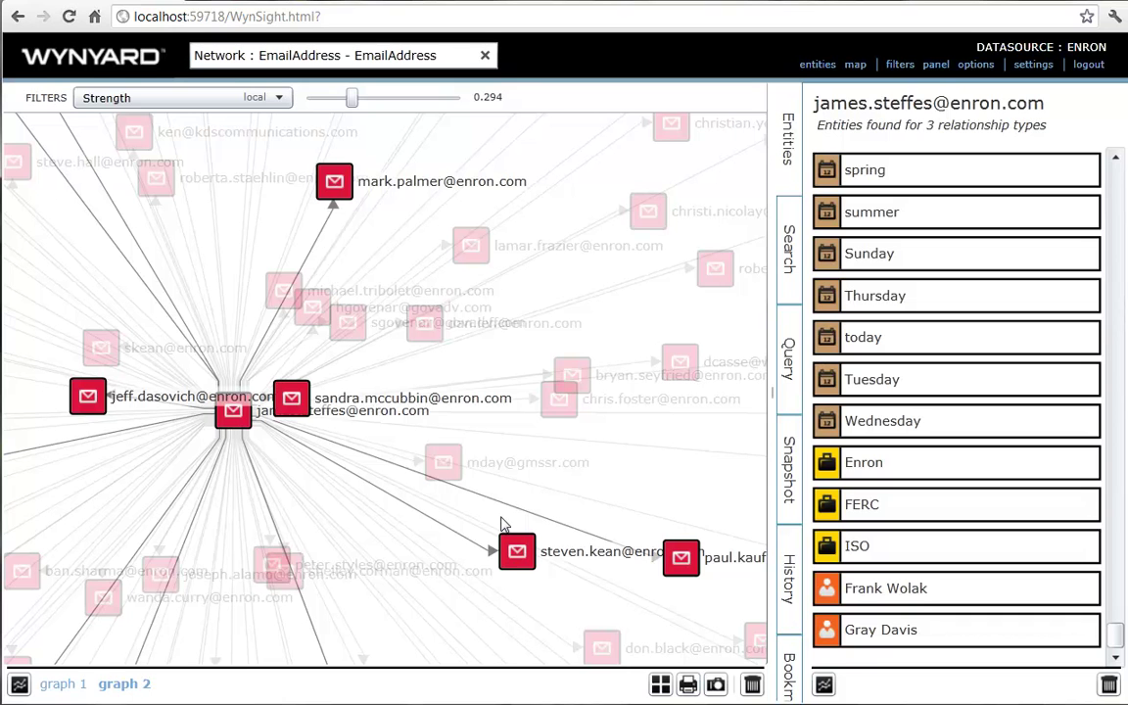
# - Expand the central address node with its sent emails as document nodes
pyautogui.moveTo(477, 516); pyautogui.dragTo(596, 548)
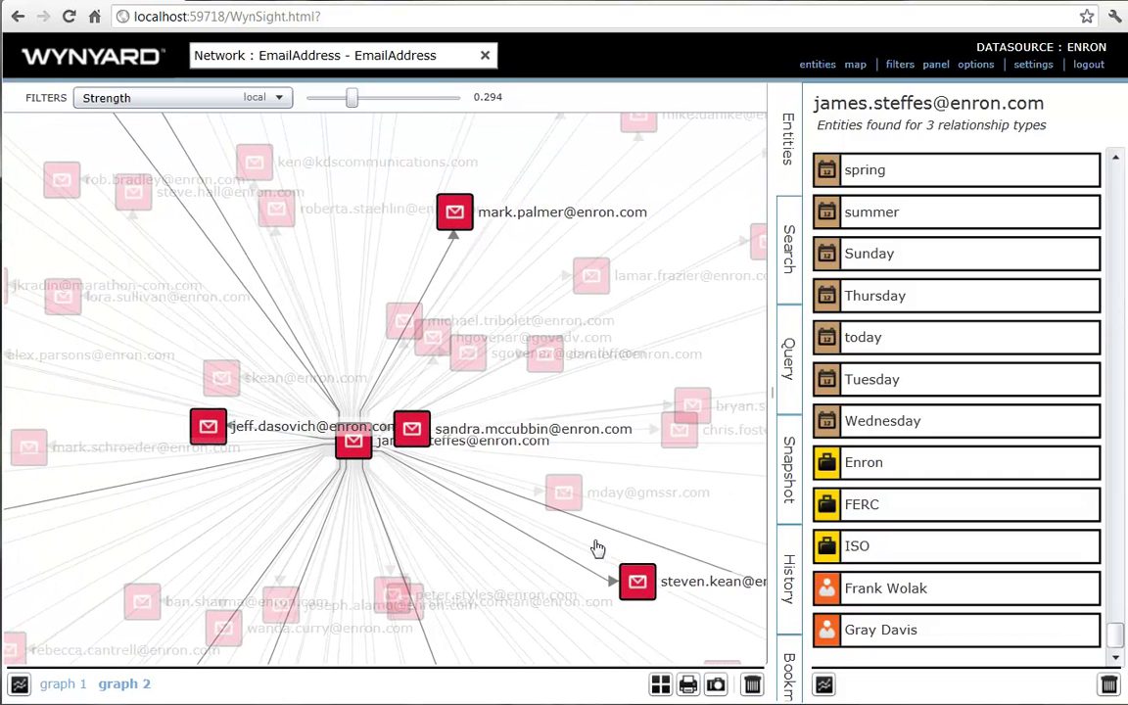
pyautogui.click(355, 443)
pyautogui.rightClick(359, 458)
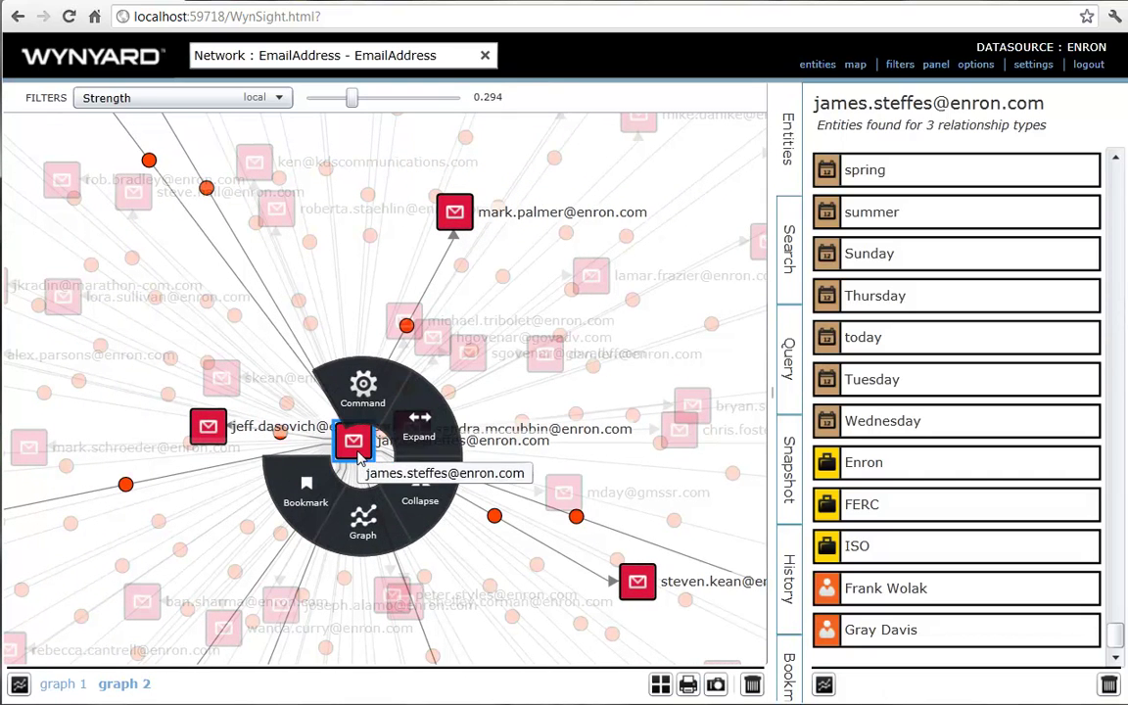
pyautogui.moveTo(422, 434)
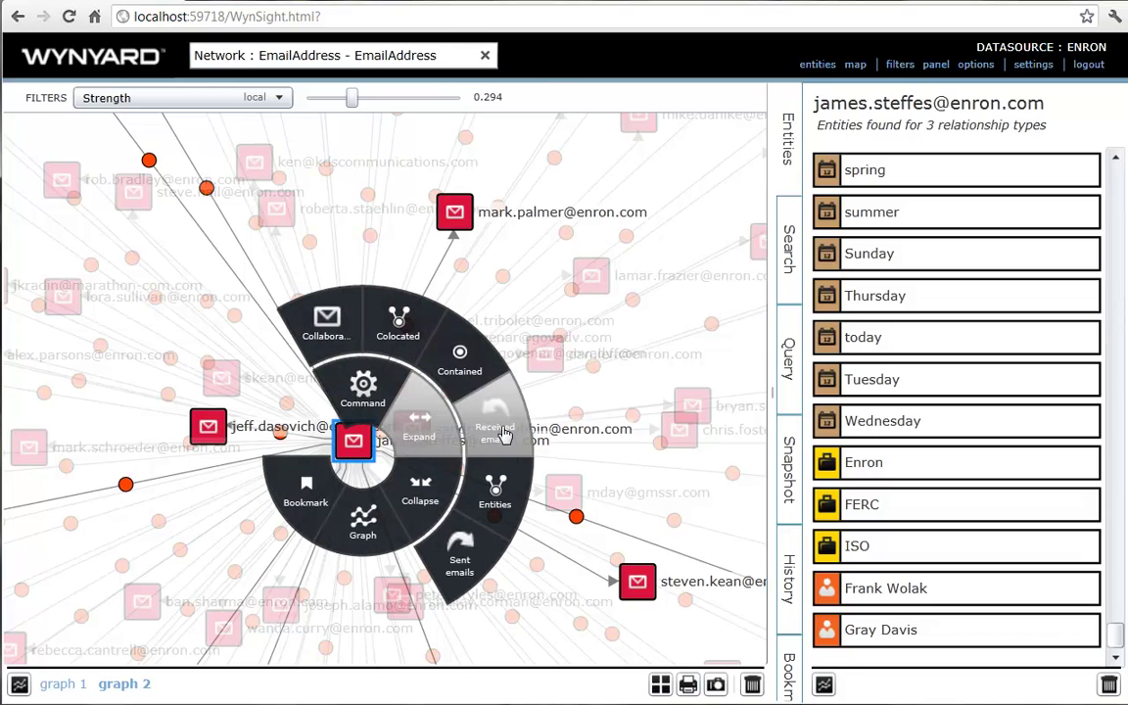
pyautogui.click(469, 565)
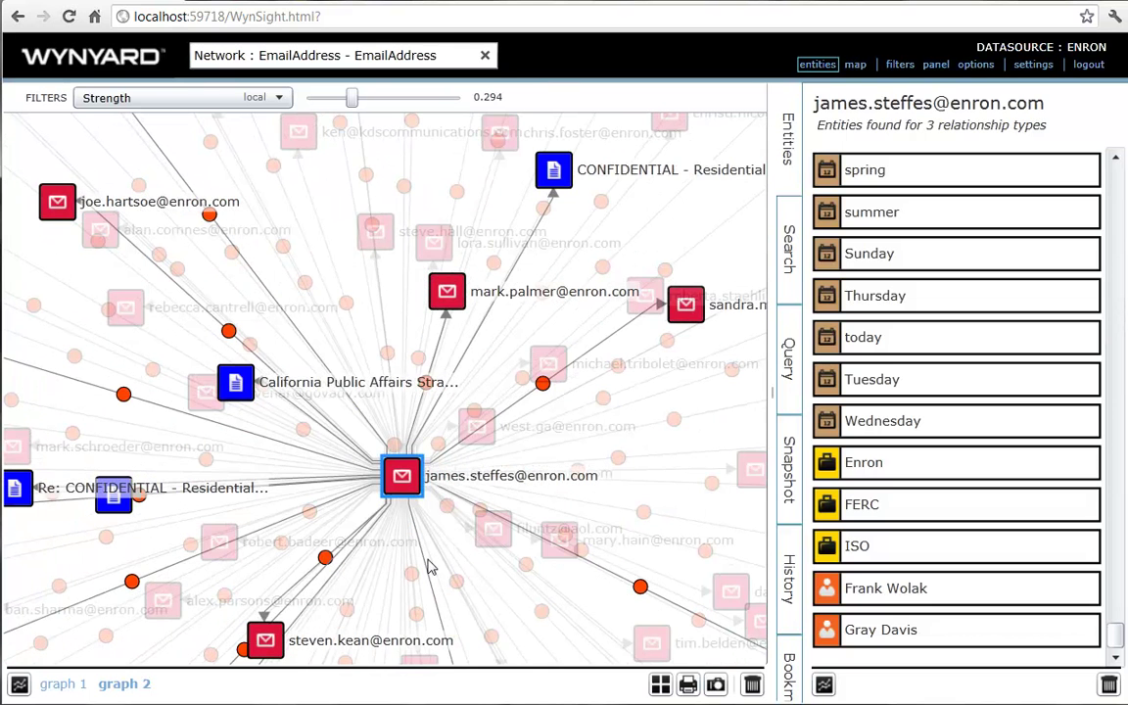
pyautogui.moveTo(253, 522); pyautogui.dragTo(216, 545)
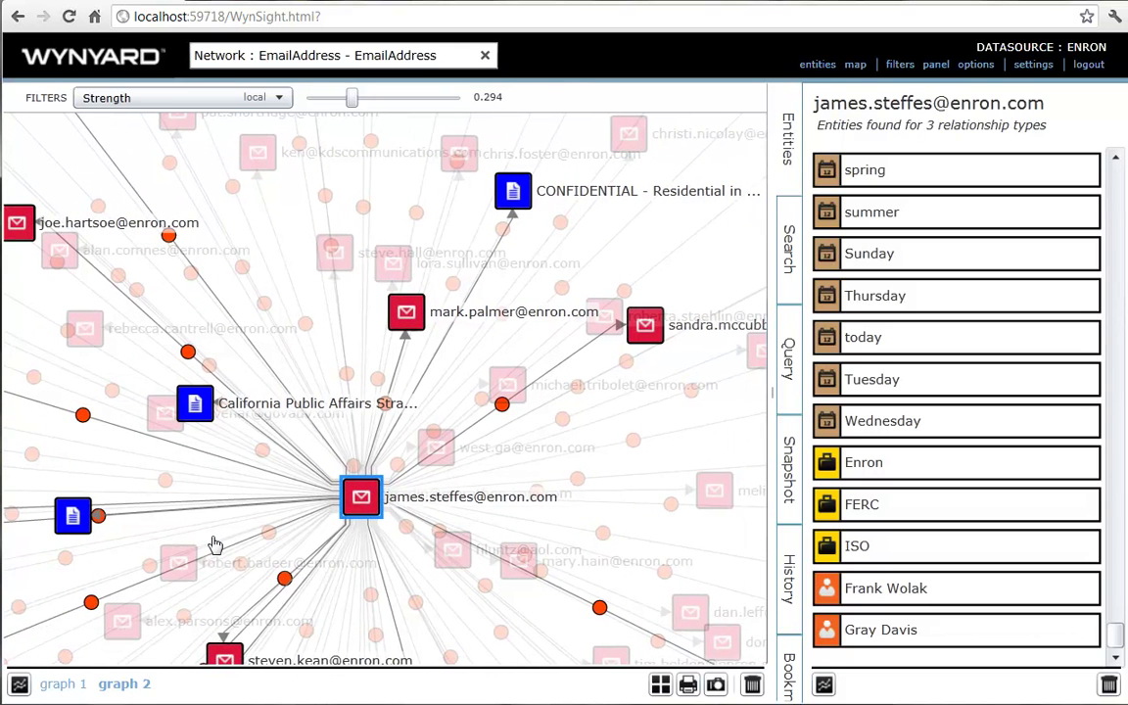
# - Open the 'CONFIDENTIAL - Residential in CA' email, show its extracted entities and highlight its first paragraph
pyautogui.doubleClick(519, 196)
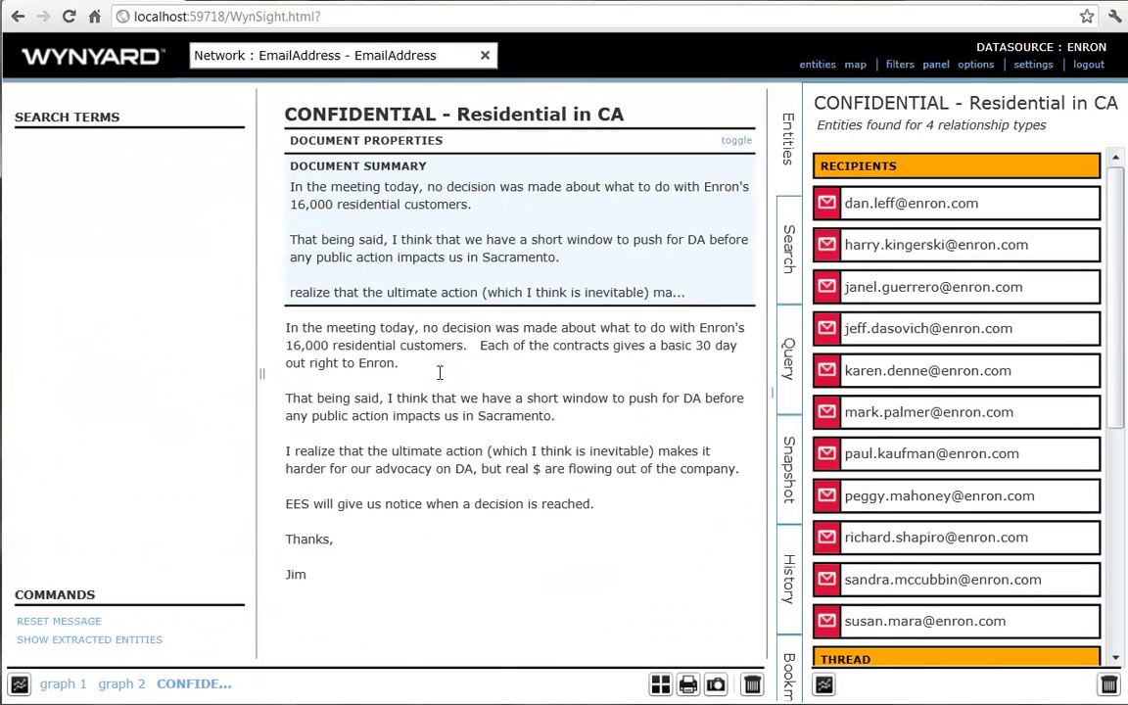
pyautogui.click(147, 640)
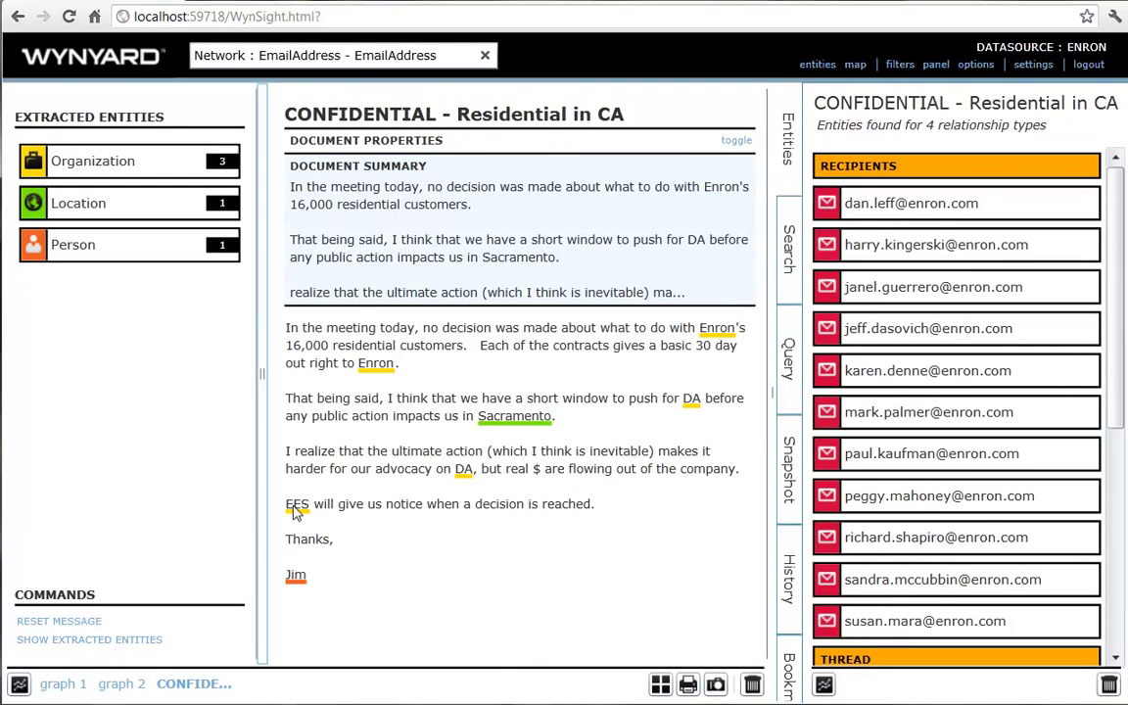
pyautogui.moveTo(431, 367); pyautogui.dragTo(260, 296)
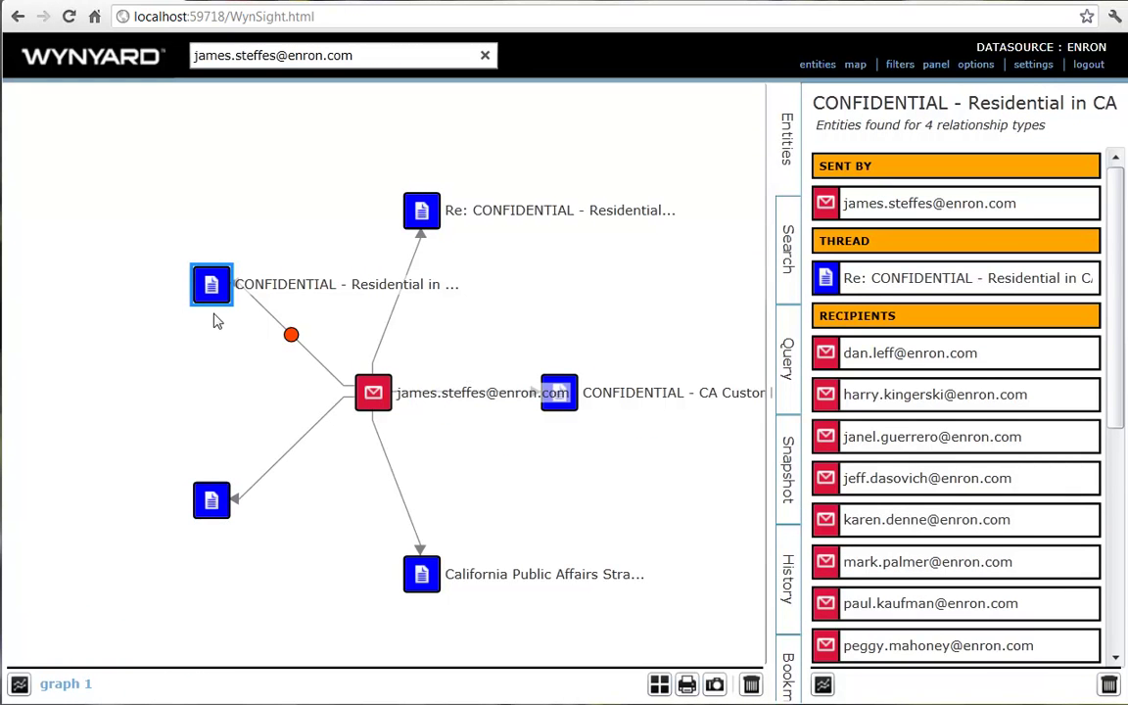
# - Expand the CONFIDENTIAL email node by Thread and scroll along the reply tree
pyautogui.click(213, 286)
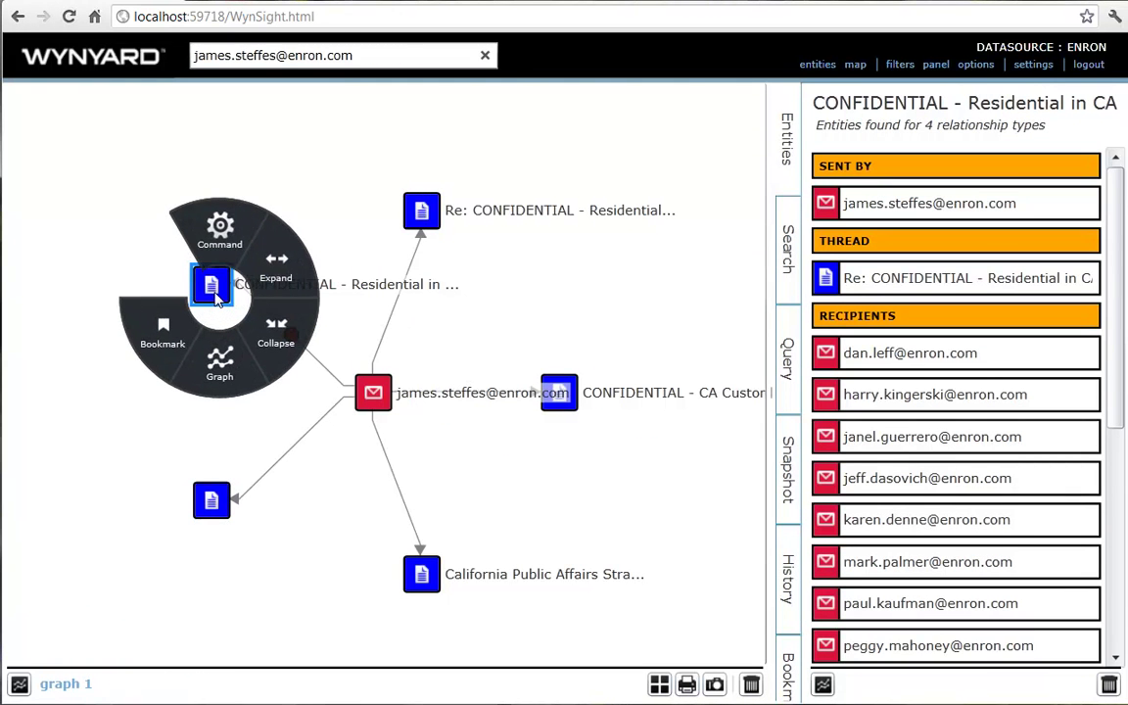
pyautogui.moveTo(266, 275)
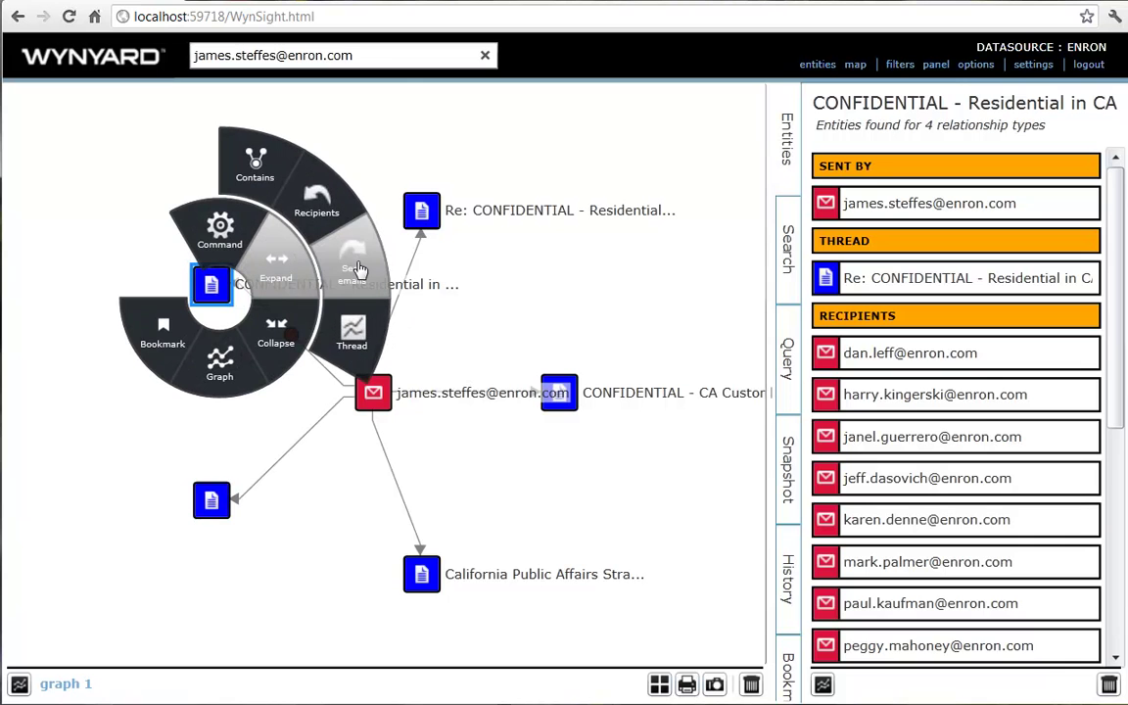
pyautogui.click(359, 340)
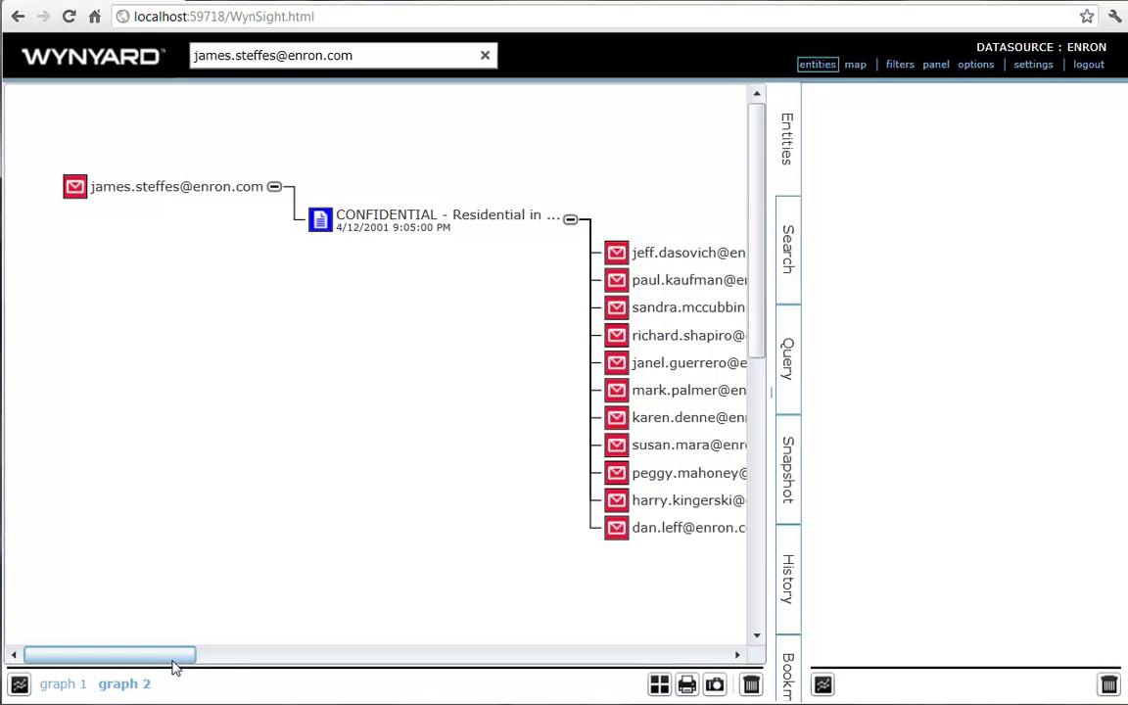
pyautogui.moveTo(174, 667); pyautogui.dragTo(297, 649)
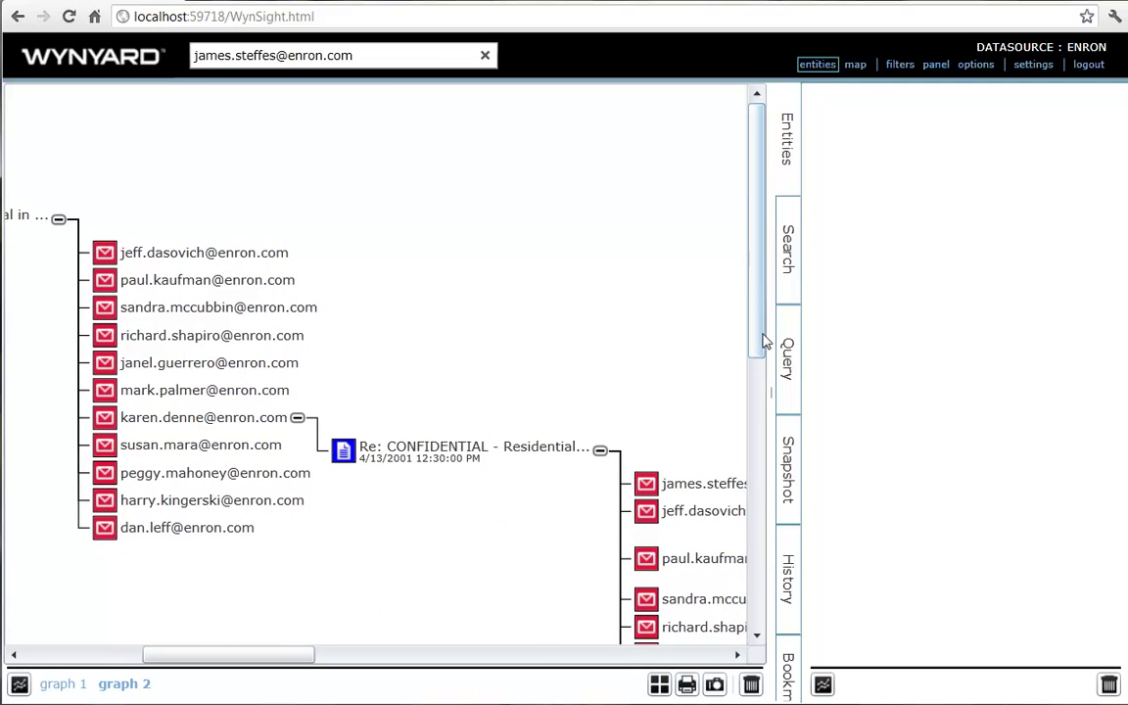
pyautogui.moveTo(765, 341); pyautogui.dragTo(812, 470)
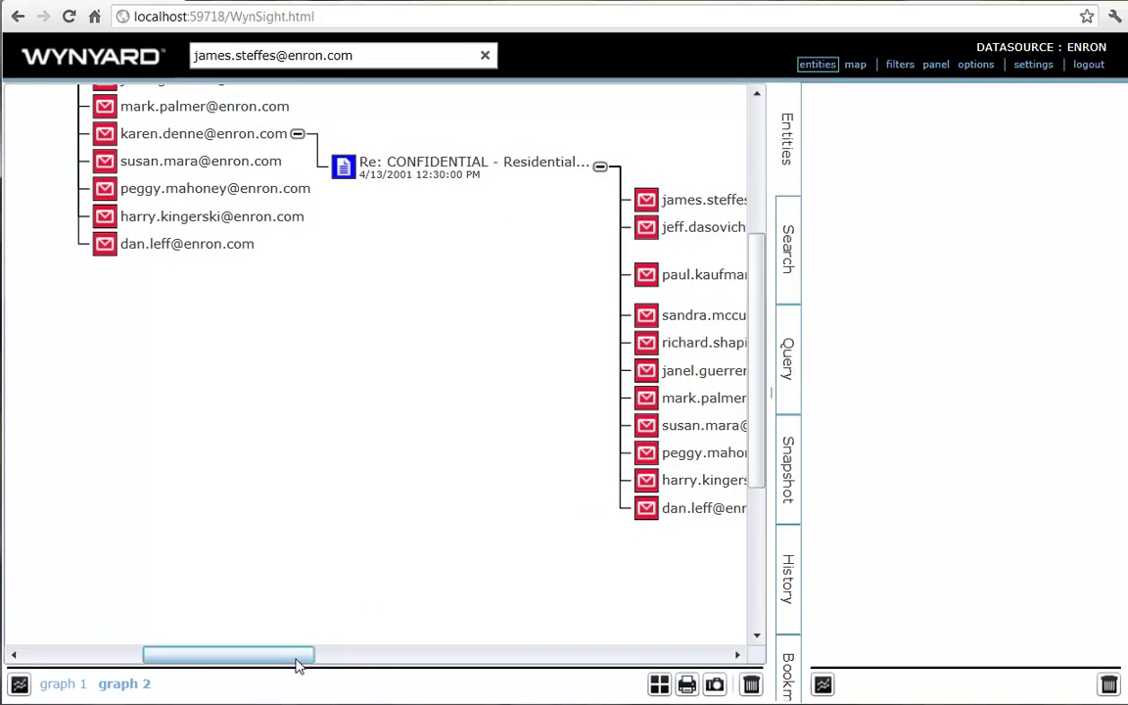
pyautogui.moveTo(299, 665); pyautogui.dragTo(561, 646)
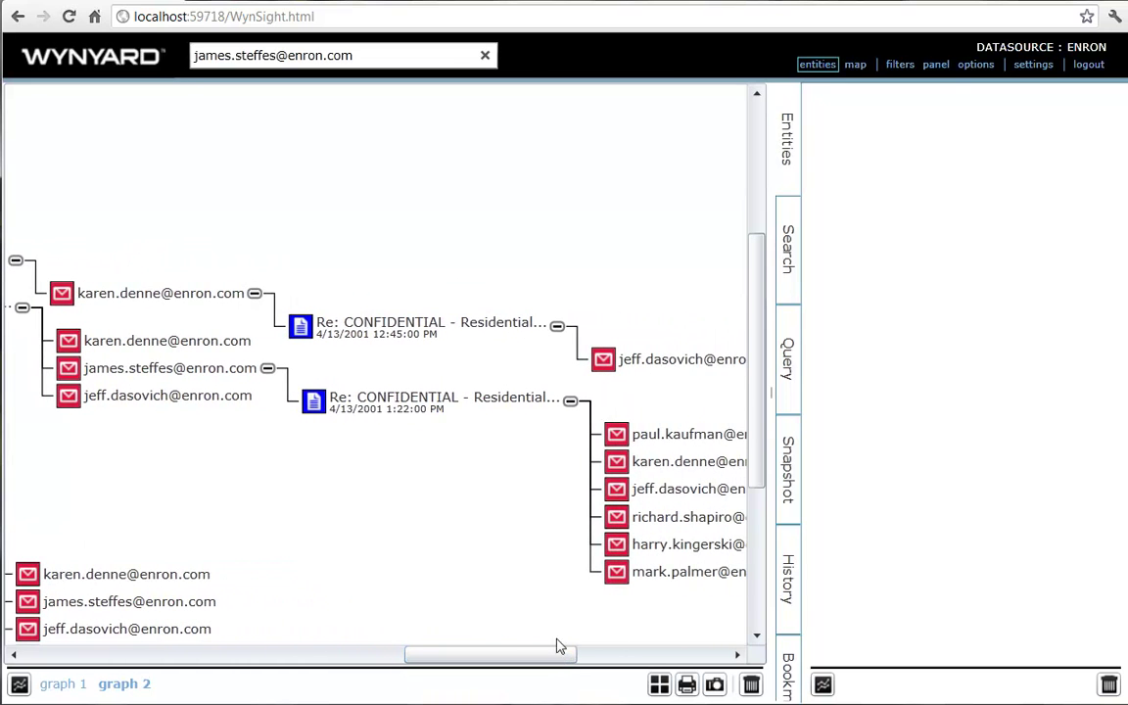
# - Open the 12:34 PM 'Re: CONFIDENTIAL - Residential in CA' reply in its document view
pyautogui.doubleClick(393, 331)
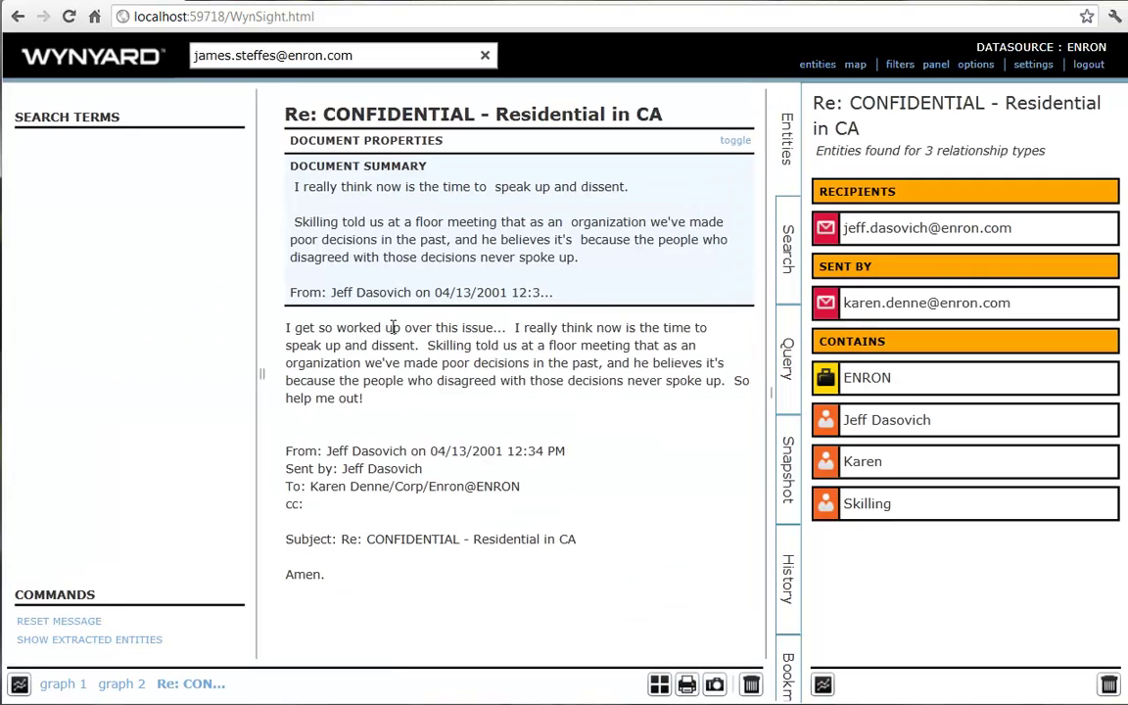
# - Expand the central address with its collaborators and open the filters list
pyautogui.click(392, 397)
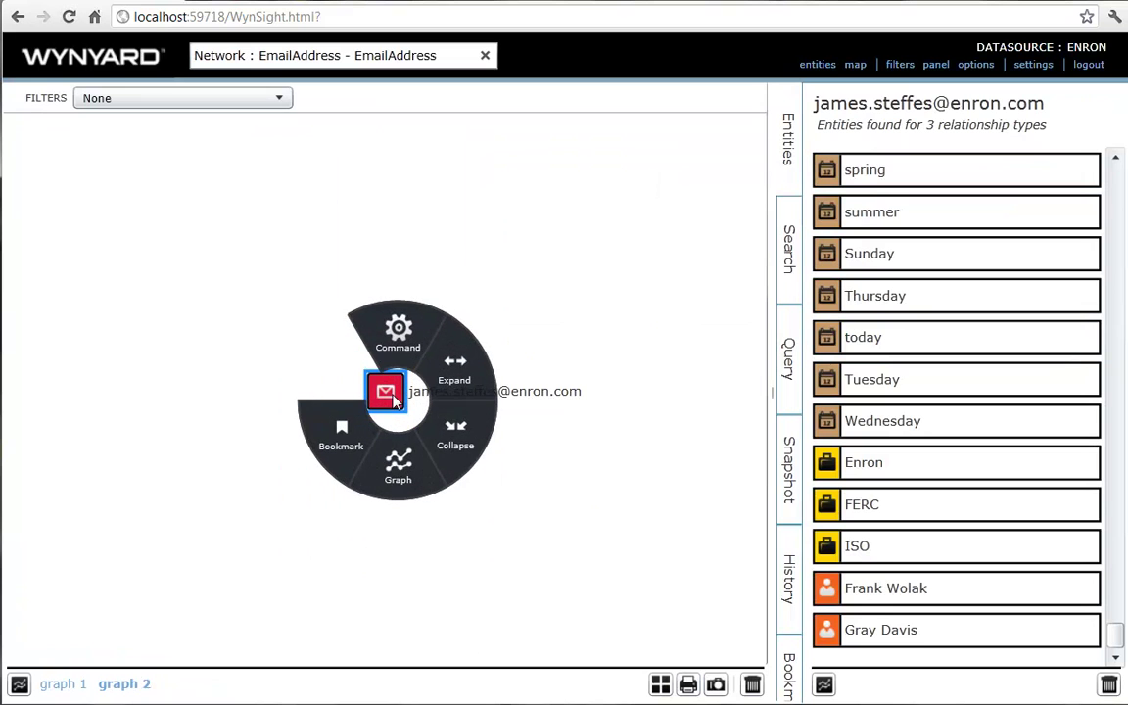
pyautogui.moveTo(453, 370)
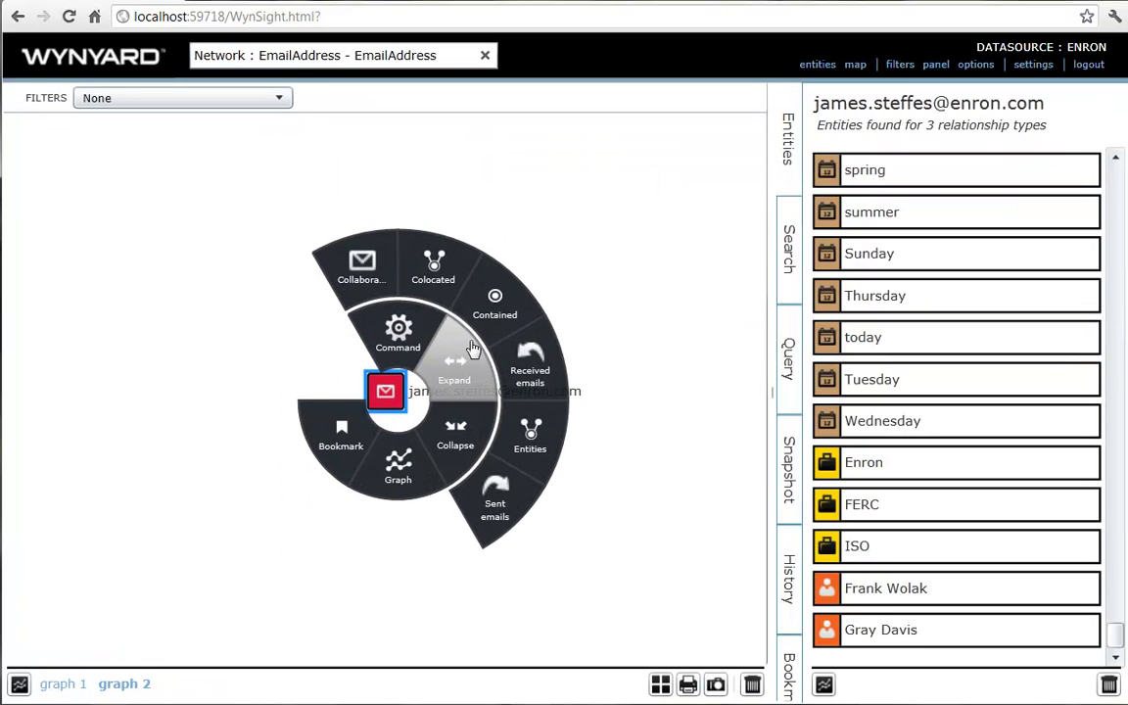
pyautogui.click(362, 276)
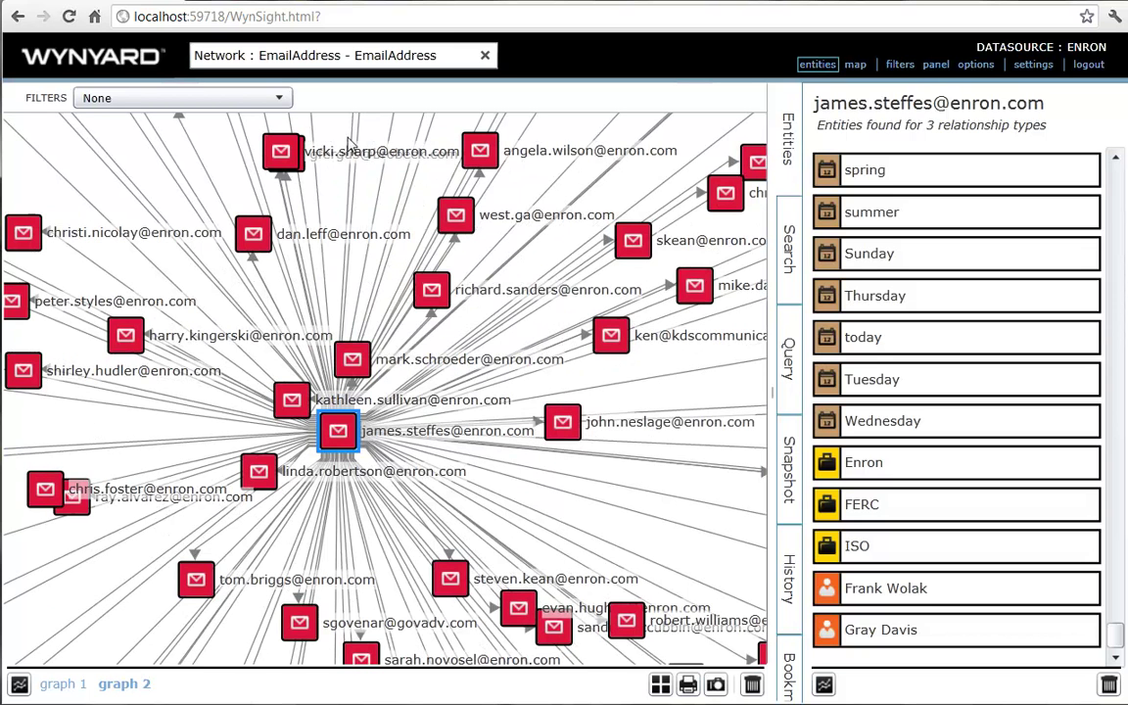
pyautogui.click(250, 98)
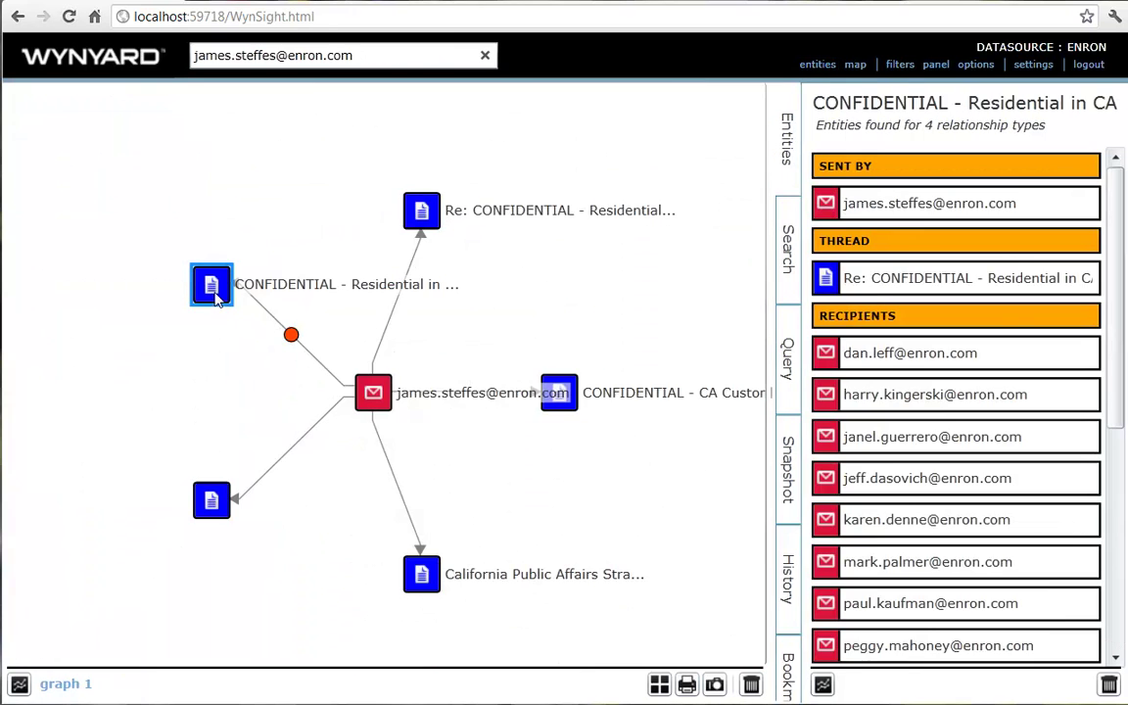
# - Lay out the 'CONFIDENTIAL - Residential in CA' email's thread, branching to its 11 recipients
pyautogui.click(208, 281)
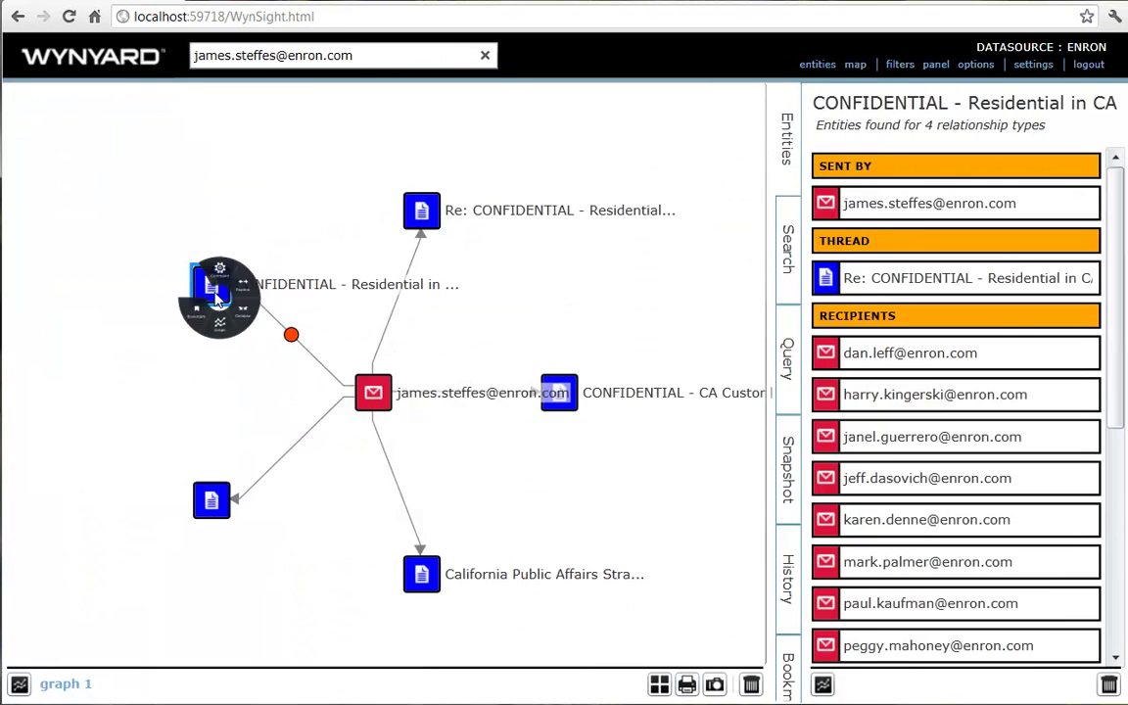
pyautogui.moveTo(272, 262)
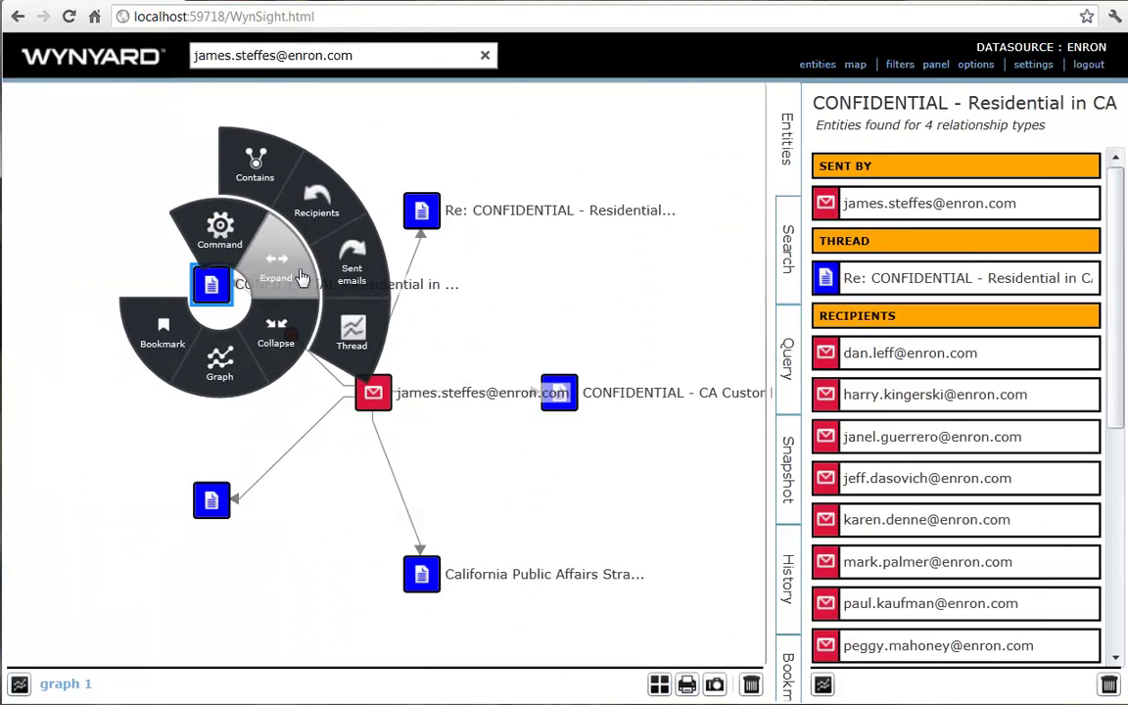
pyautogui.click(361, 342)
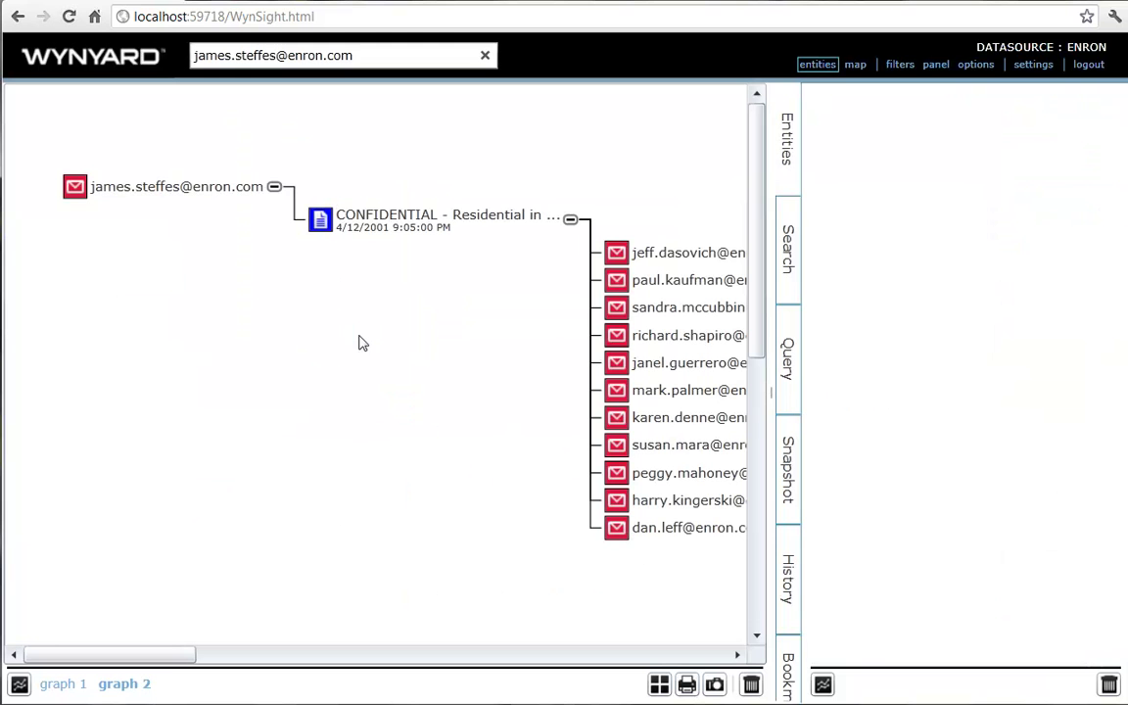